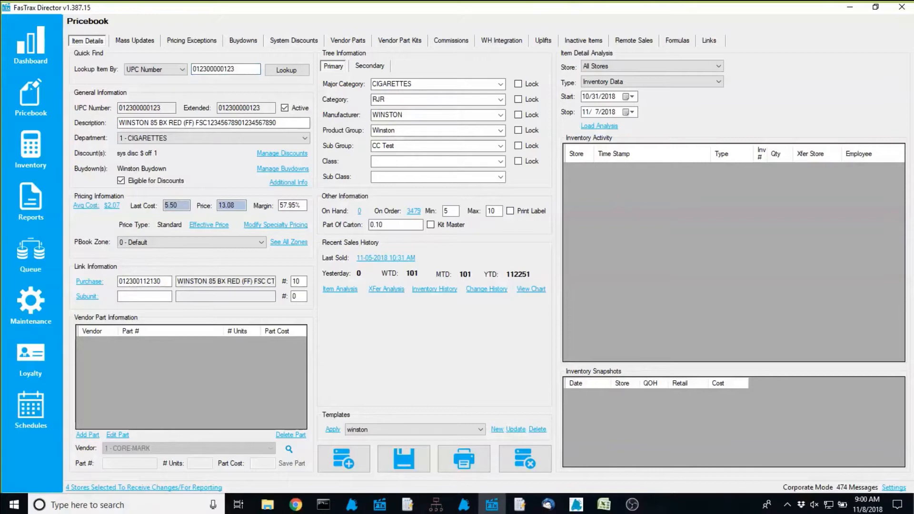
# Bring Director forward, view the corporate Dashboard, then return to a blank Pricebook Item Details page
pyautogui.click(643, 272)
pyautogui.click(39, 41)
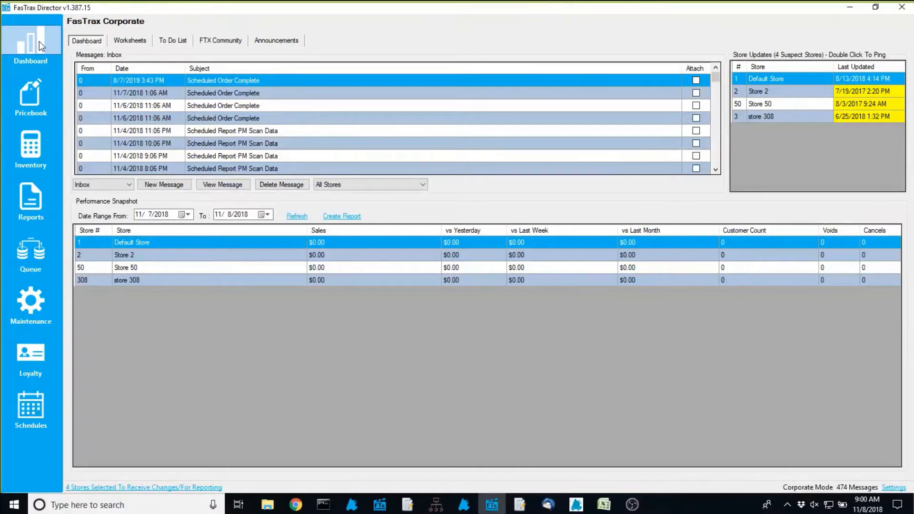
pyautogui.click(36, 104)
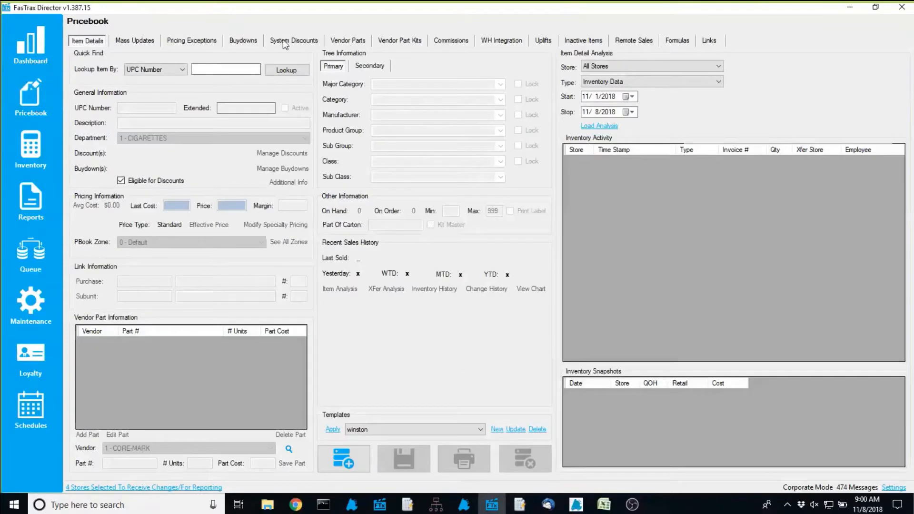
# Show the System Discounts list, try the Items filter, and leave Item Filter Type on All Items
pyautogui.click(282, 39)
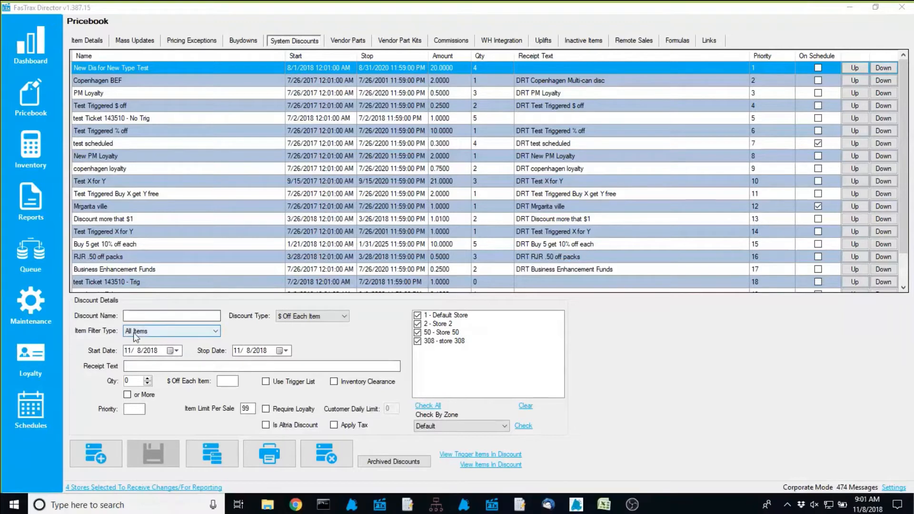
pyautogui.click(186, 331)
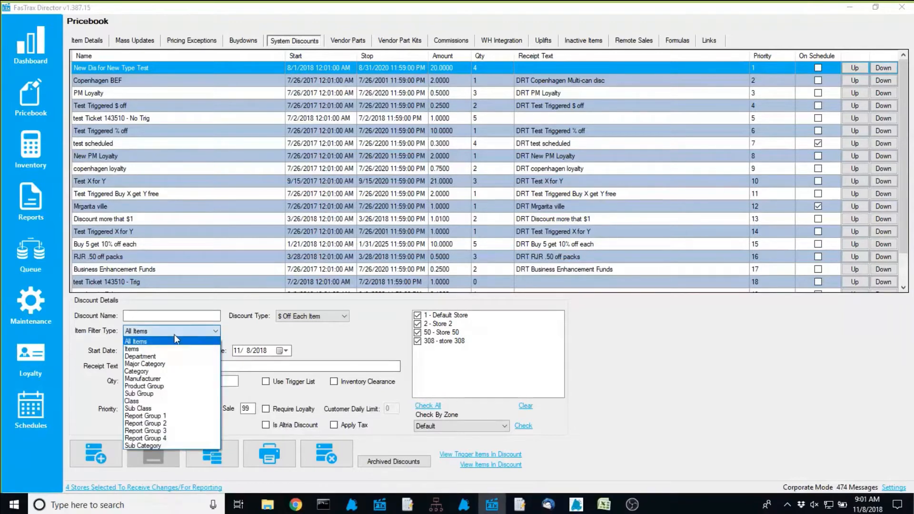
pyautogui.click(143, 349)
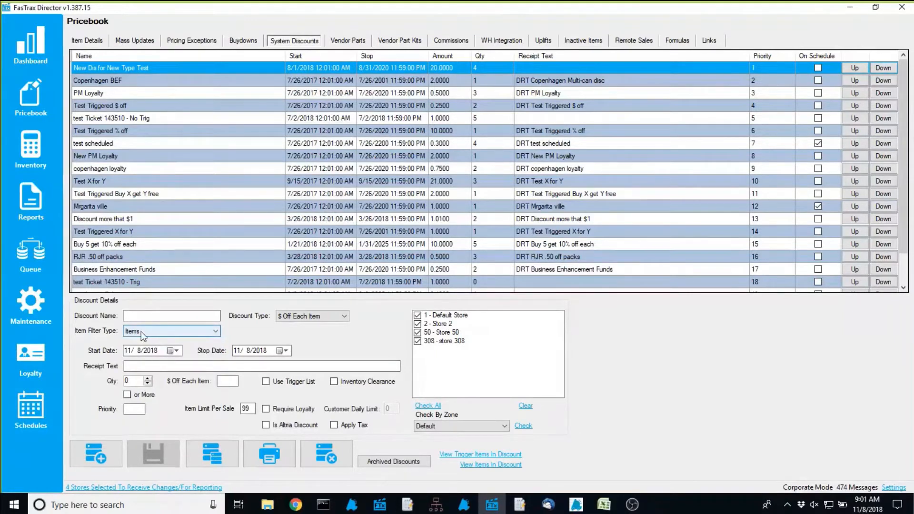
pyautogui.click(141, 332)
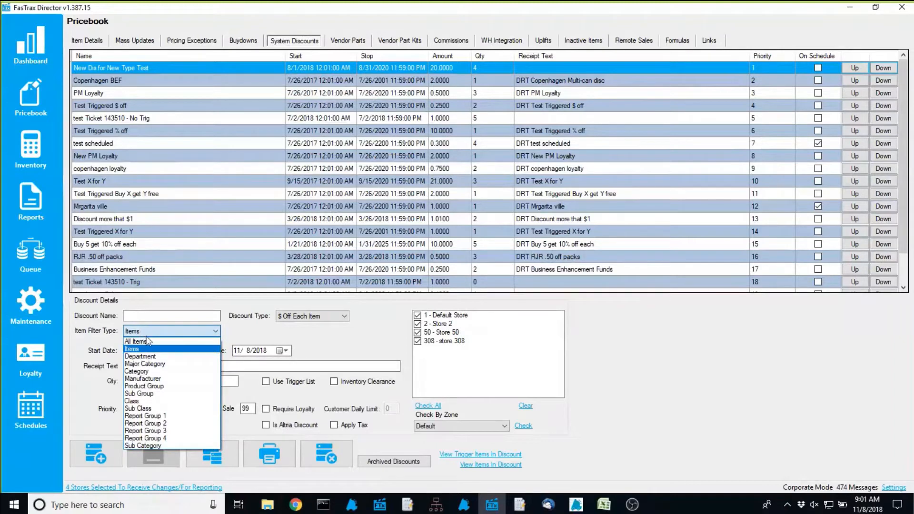
pyautogui.click(152, 343)
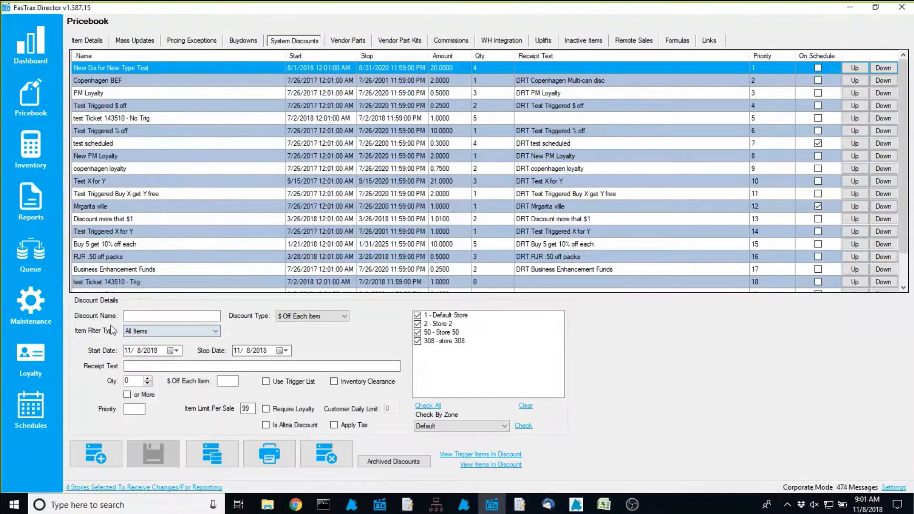
pyautogui.click(198, 334)
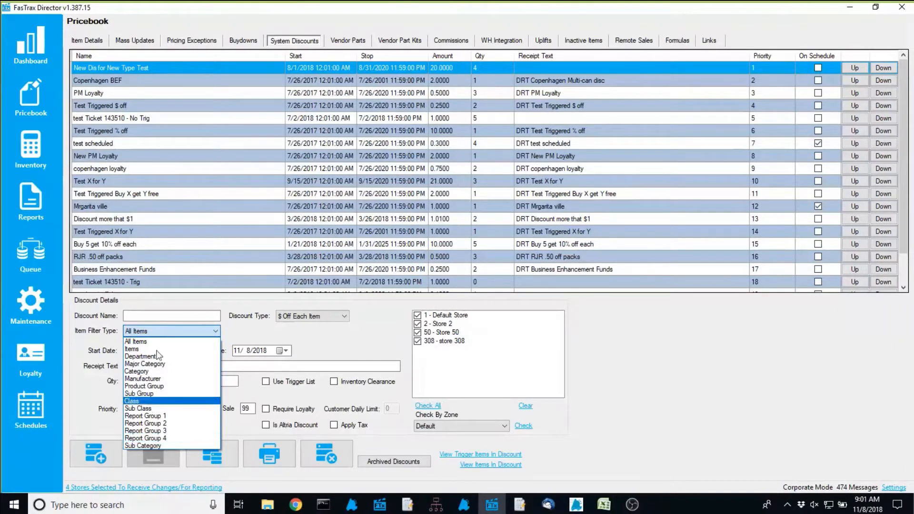
pyautogui.click(250, 336)
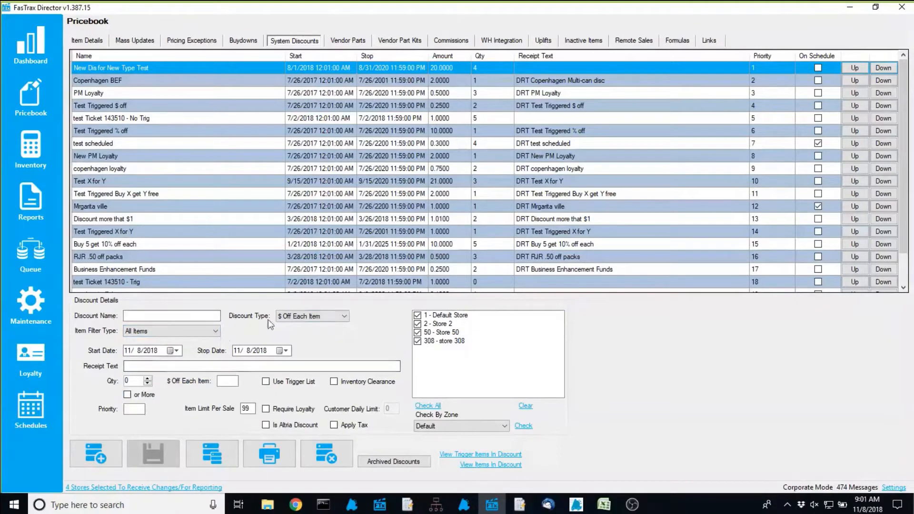
# Make the discount Buy x Get y % off with Buy 3, 50 % Off, For Qty 1
pyautogui.click(294, 320)
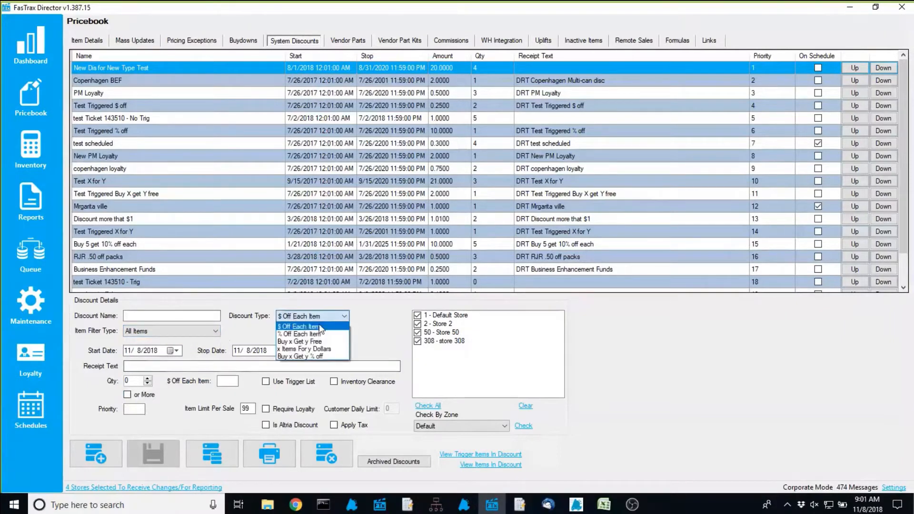
pyautogui.click(302, 357)
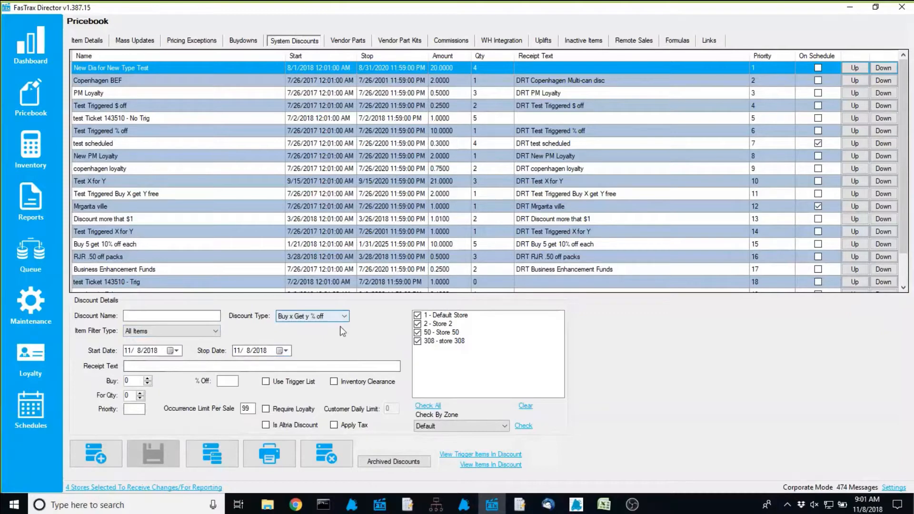
pyautogui.click(148, 380)
pyautogui.click(147, 379)
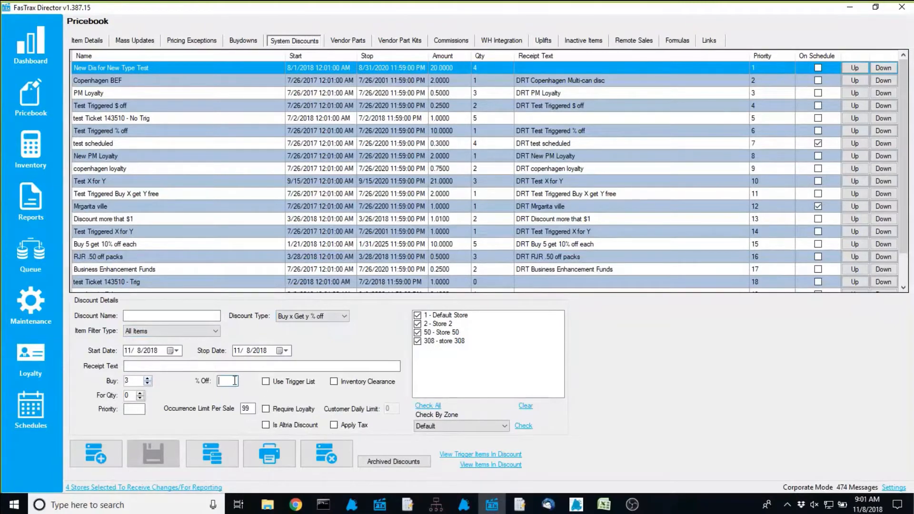
pyautogui.write('50')
pyautogui.click(327, 318)
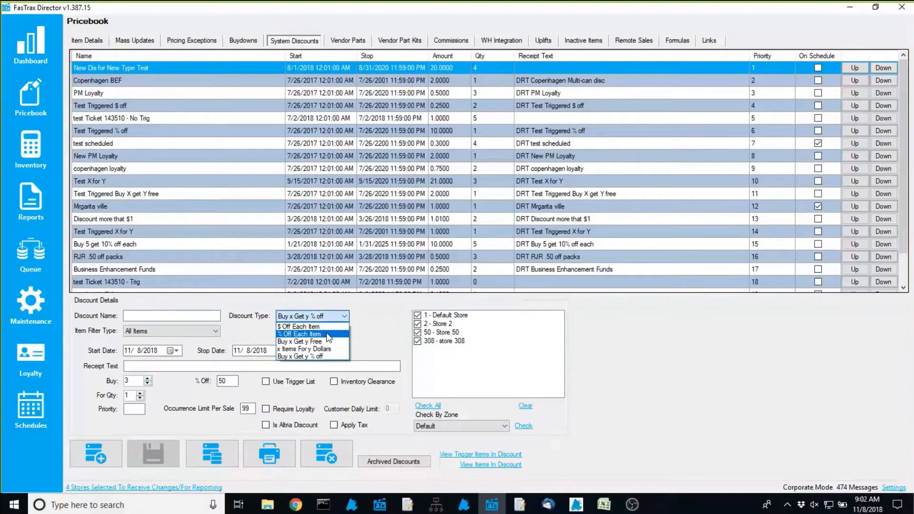
pyautogui.click(363, 331)
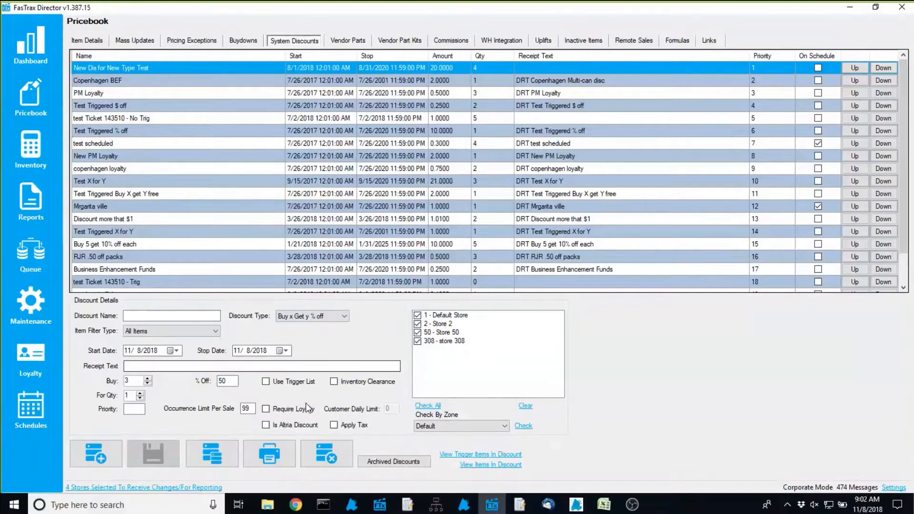
pyautogui.doubleClick(222, 382)
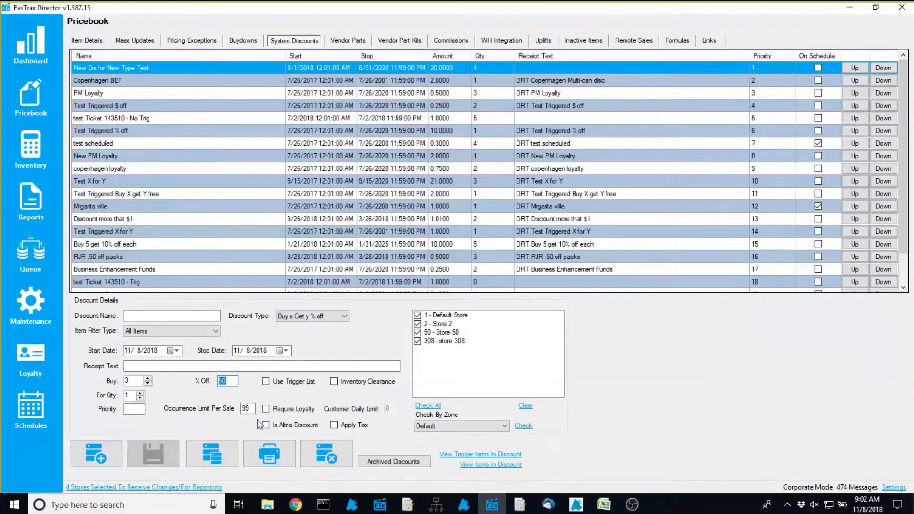
# Set Customer Daily Limit to 1 while Require Loyalty is on, then turn Require Loyalty back off
pyautogui.click(266, 409)
pyautogui.click(387, 409)
pyautogui.moveTo(386, 409); pyautogui.dragTo(371, 399)
pyautogui.write('1')
pyautogui.click(266, 408)
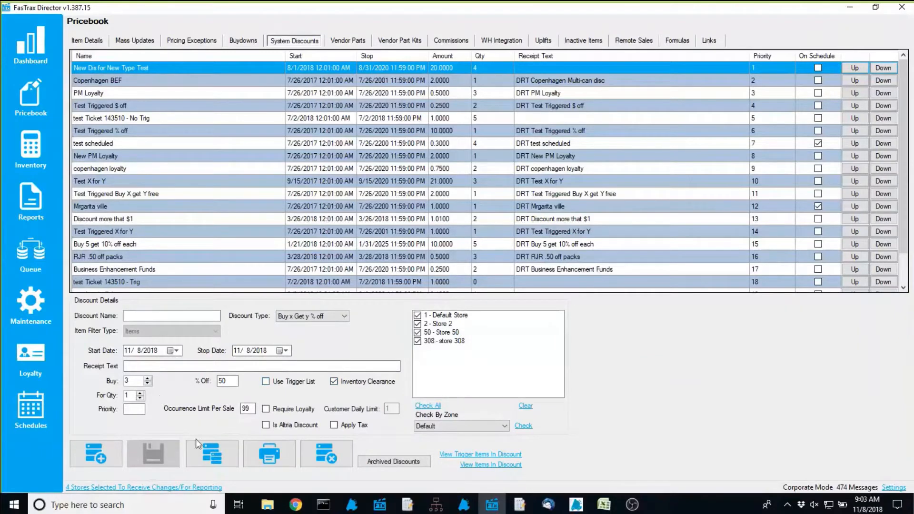
# Uncheck Inventory Clearance on the discount
pyautogui.click(340, 382)
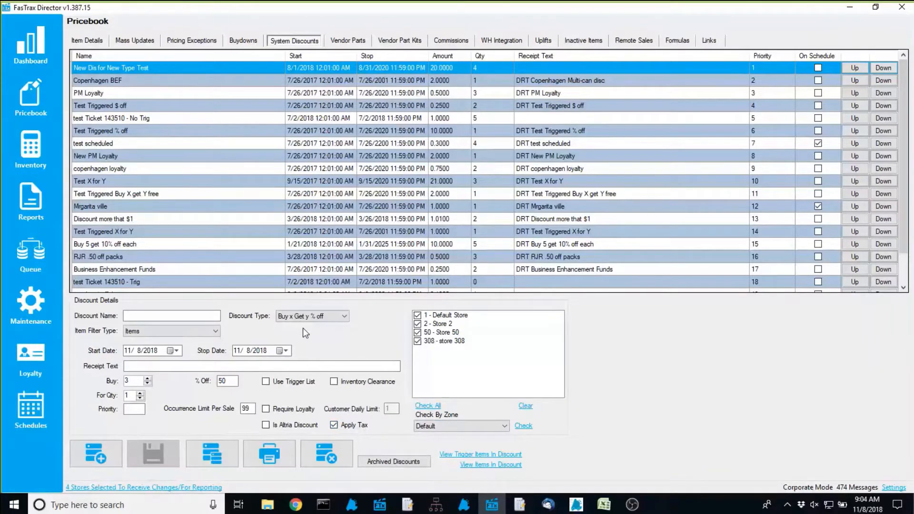
# Go to Loyalty's Campaigns list and edit the New Campaign entry
pyautogui.click(32, 356)
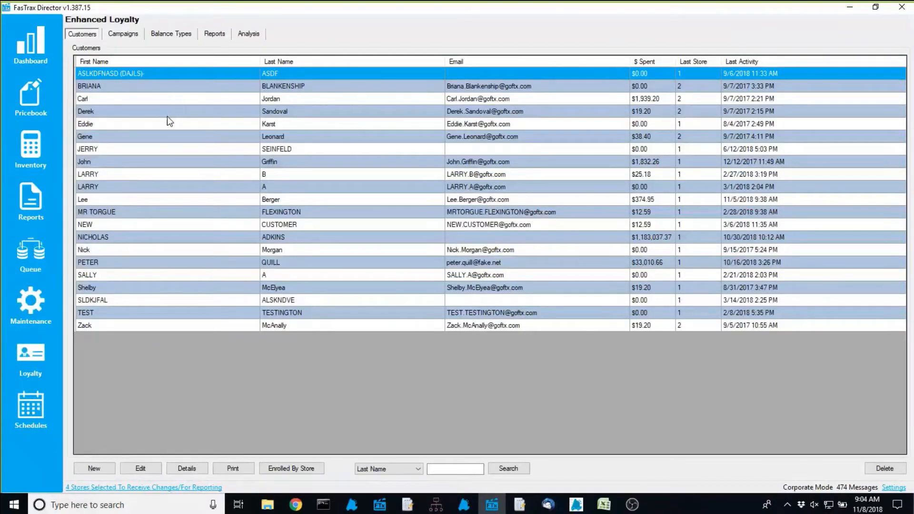
pyautogui.click(122, 34)
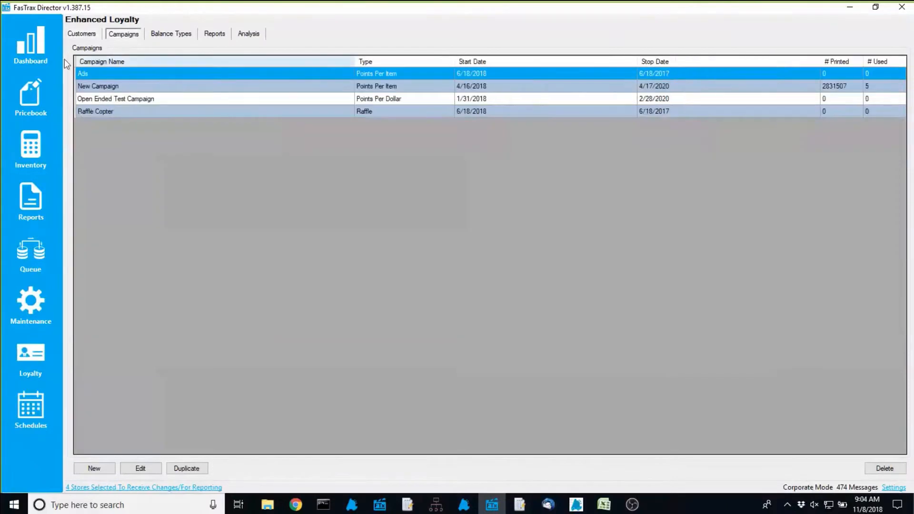
pyautogui.click(93, 92)
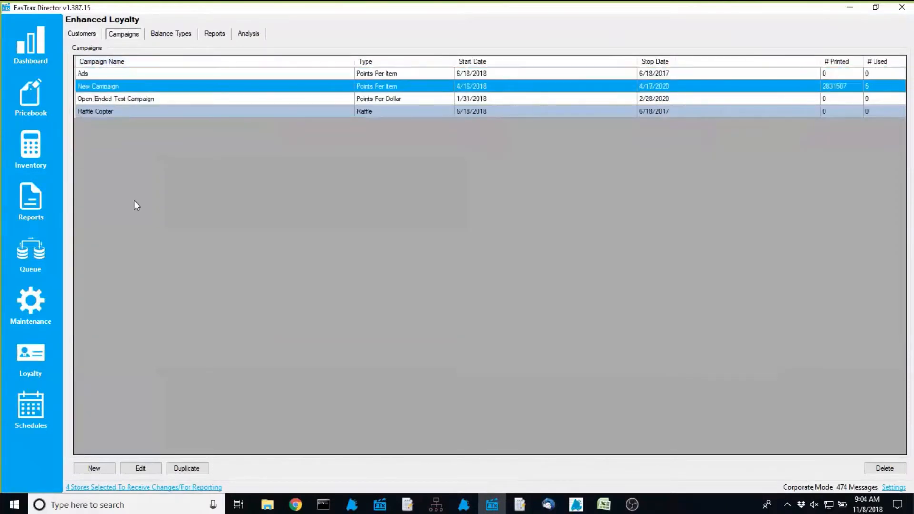
pyautogui.click(147, 470)
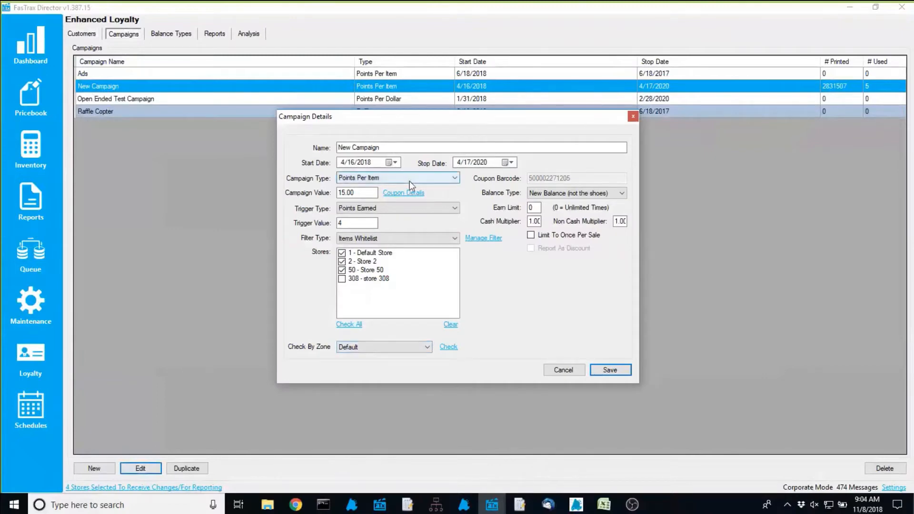
# Preview the campaign's coupon details, close them, and show the Campaign Type choices
pyautogui.click(411, 193)
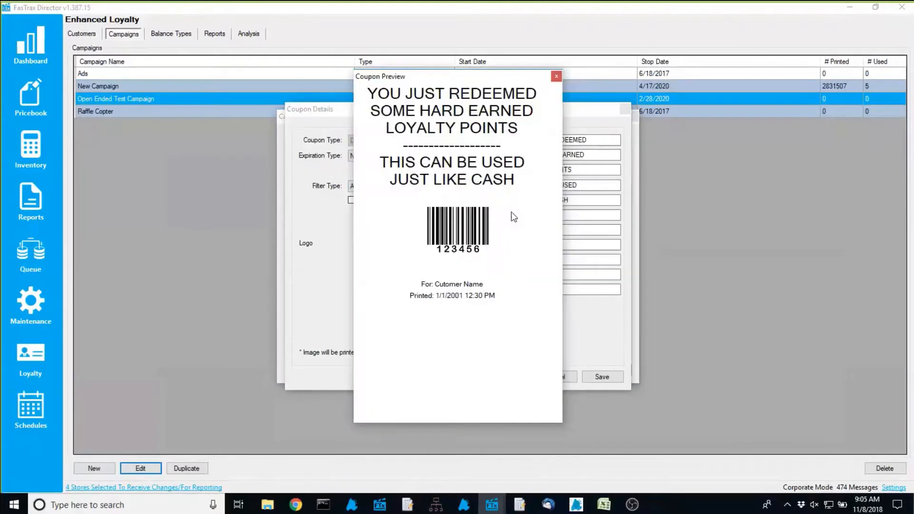
pyautogui.click(555, 376)
pyautogui.click(395, 178)
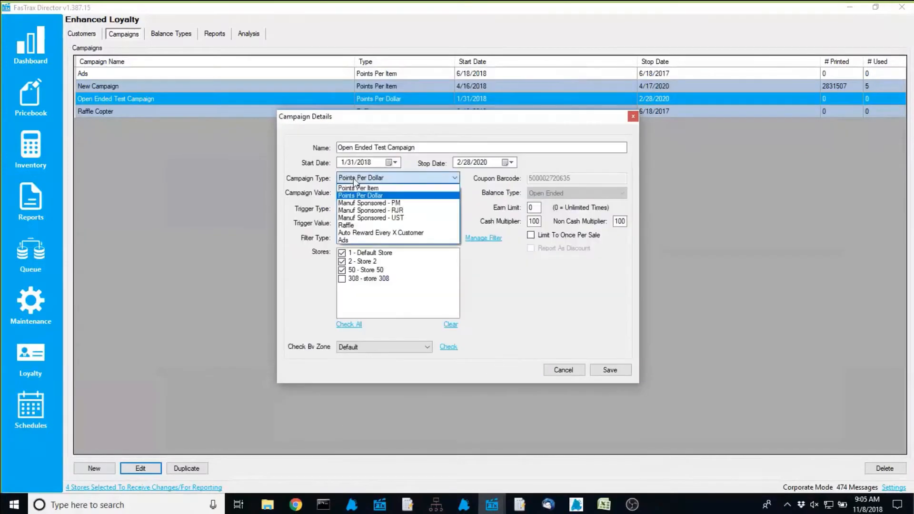
# Set Campaign Type to Ads, cancel the coupon preview, and cancel Campaign Details unsaved
pyautogui.click(354, 239)
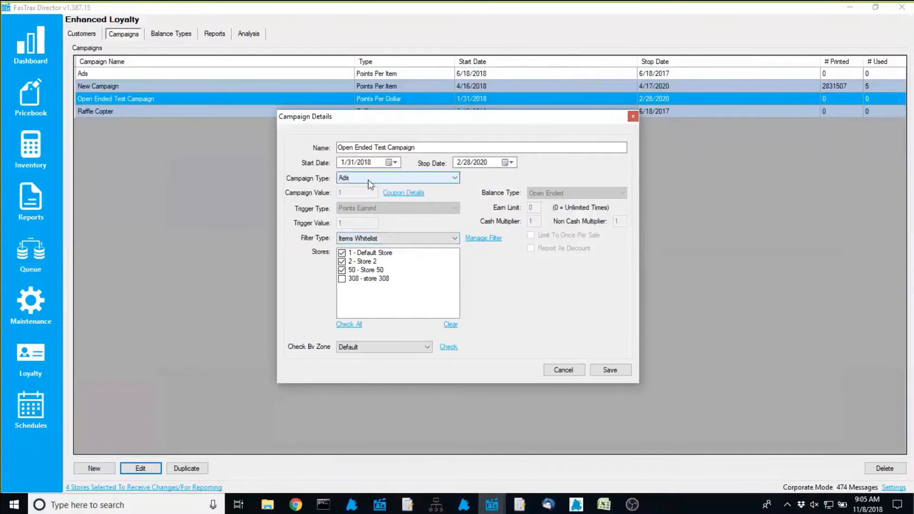
pyautogui.click(398, 194)
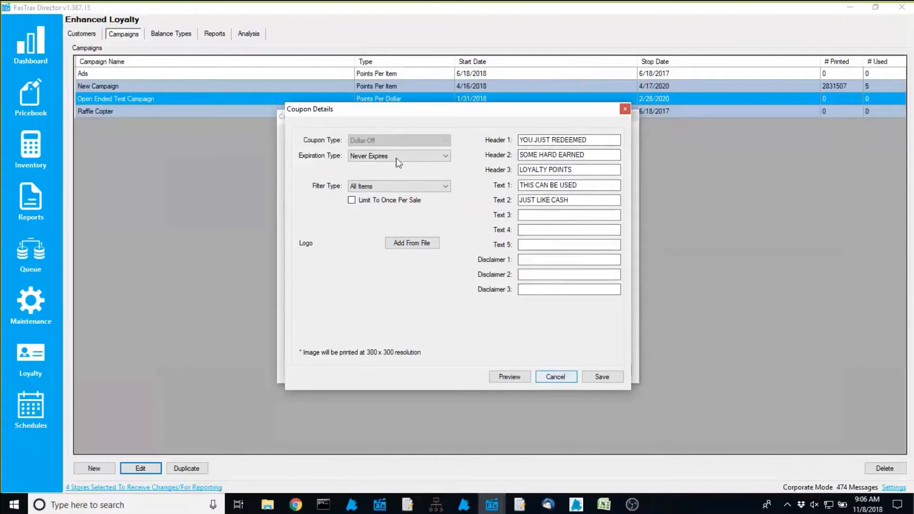
pyautogui.click(555, 377)
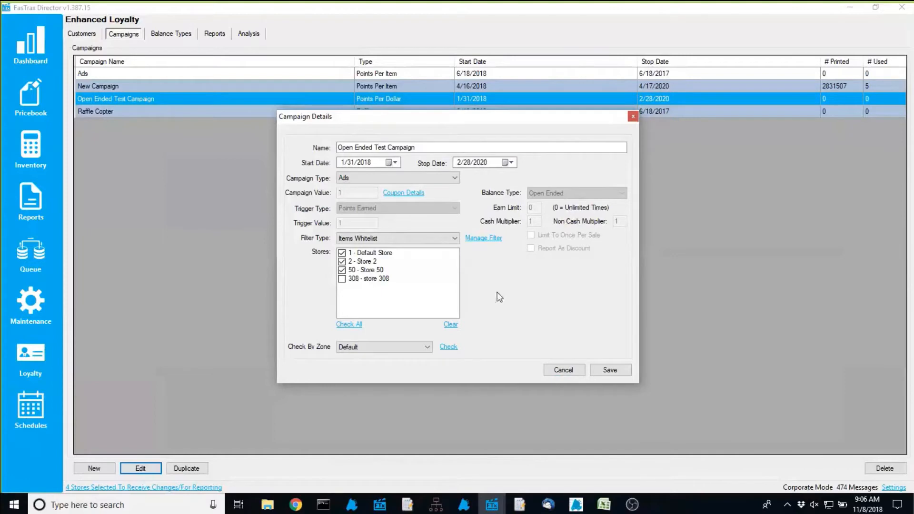
pyautogui.click(555, 370)
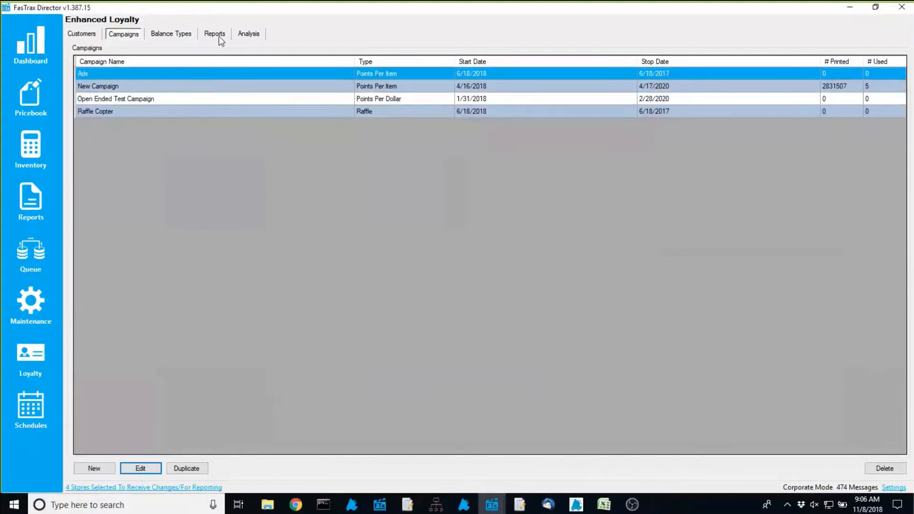
# On the loyalty Reports tab, select Loyalty Points Earned Report for 11/7/2018
pyautogui.click(218, 35)
pyautogui.click(190, 67)
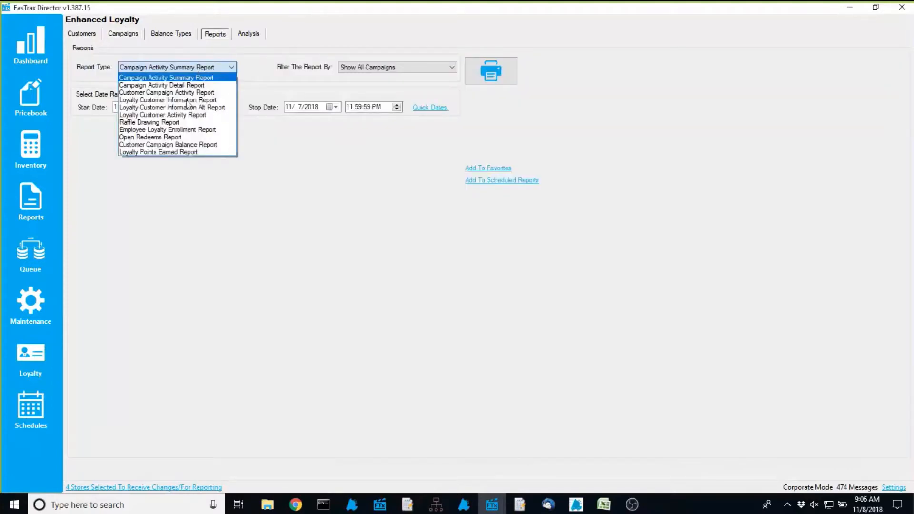
pyautogui.click(176, 152)
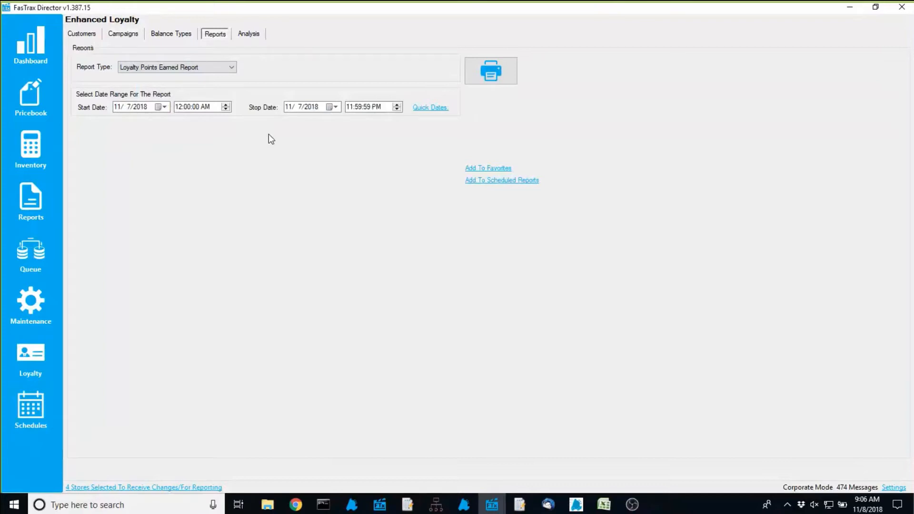
pyautogui.click(180, 68)
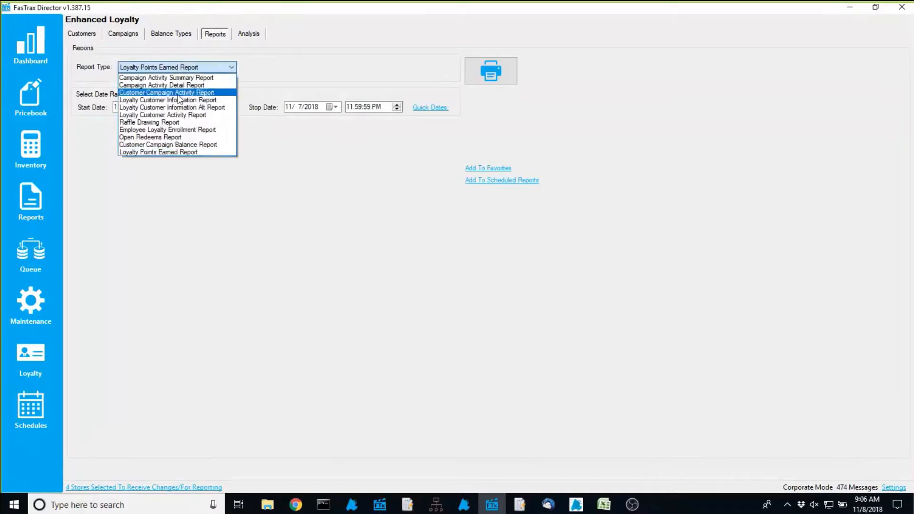
# Print the Customer Campaign Balance Report for OPEN REDEEM COUPON, showing five customer balances
pyautogui.click(192, 145)
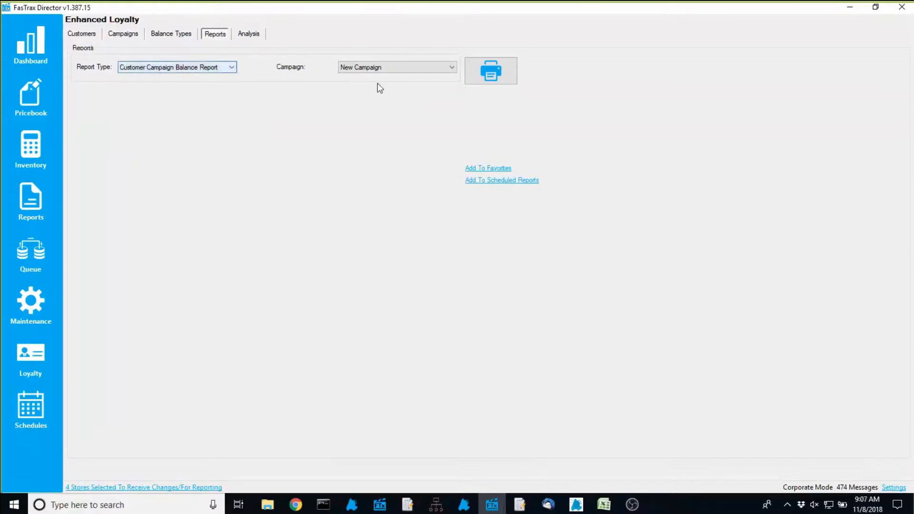
pyautogui.click(370, 70)
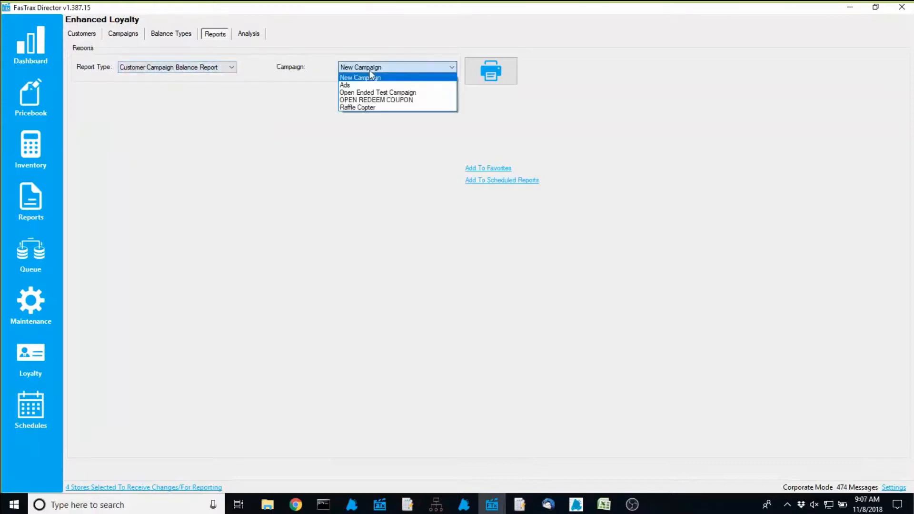
pyautogui.click(388, 100)
pyautogui.click(491, 76)
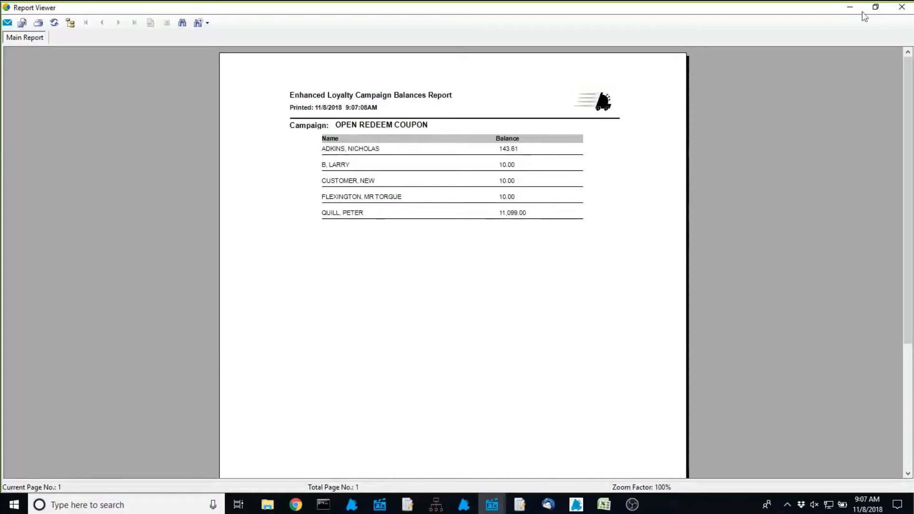
# Generate the Loyalty Points Earned Report for 11/7/2018, review the empty result, and close the viewer
pyautogui.click(906, 10)
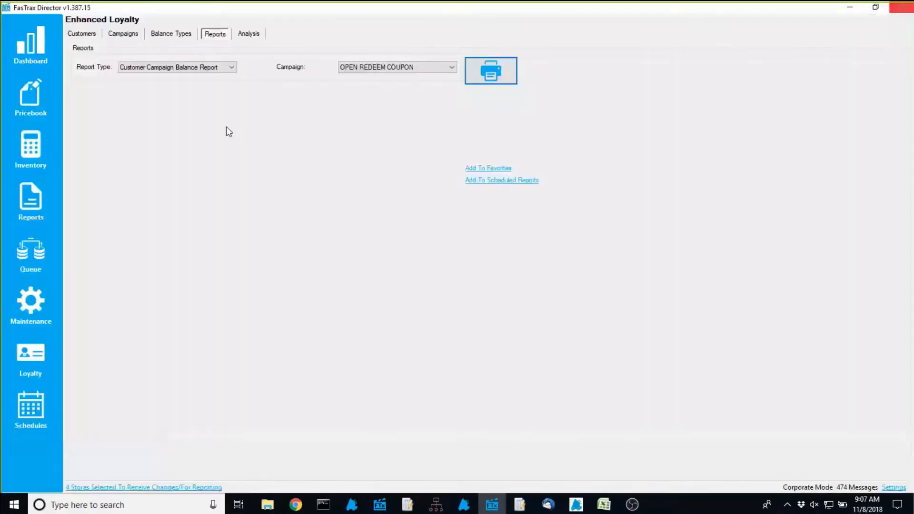
pyautogui.click(193, 69)
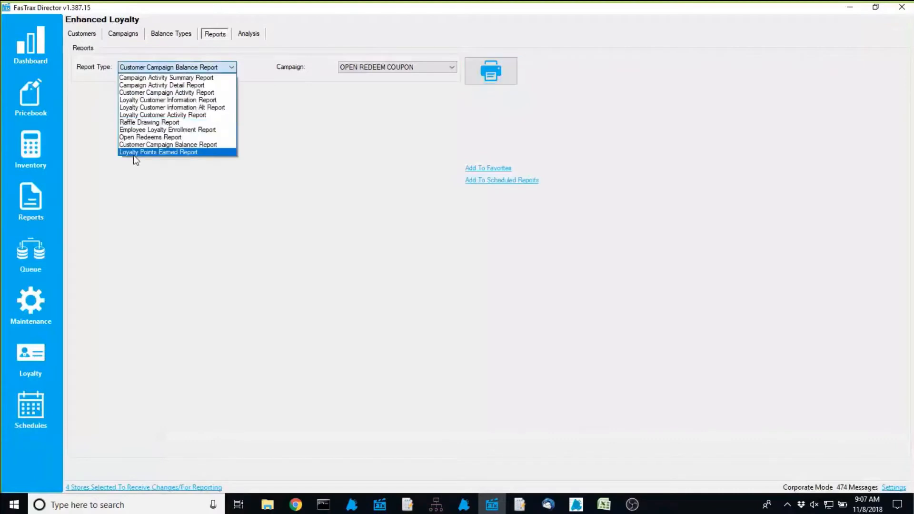
pyautogui.click(135, 152)
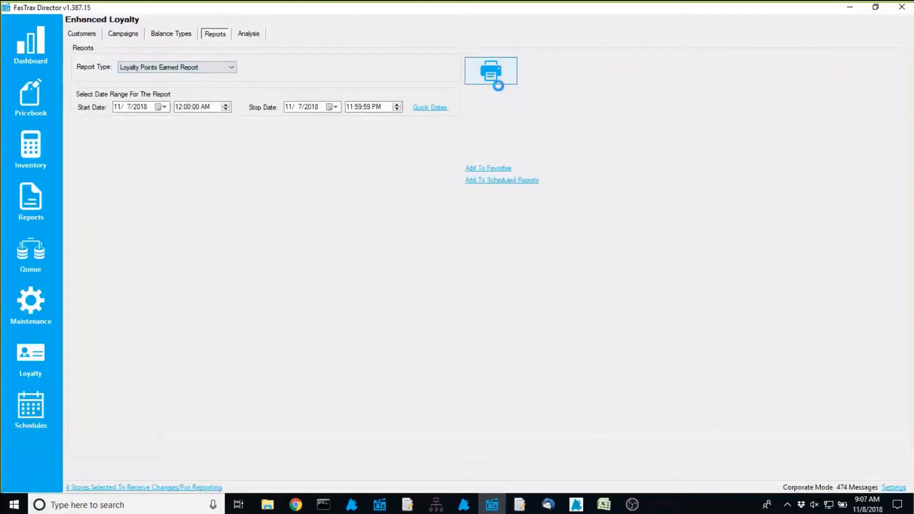
pyautogui.click(495, 80)
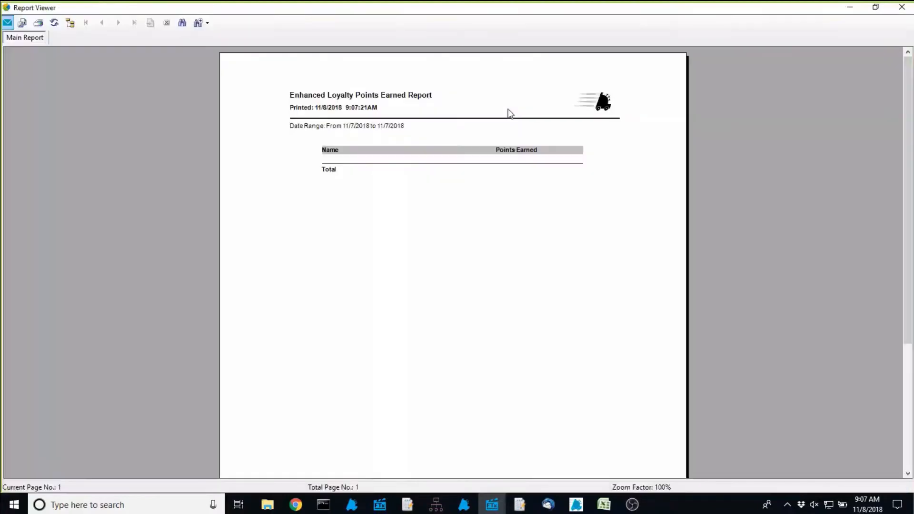
pyautogui.click(902, 8)
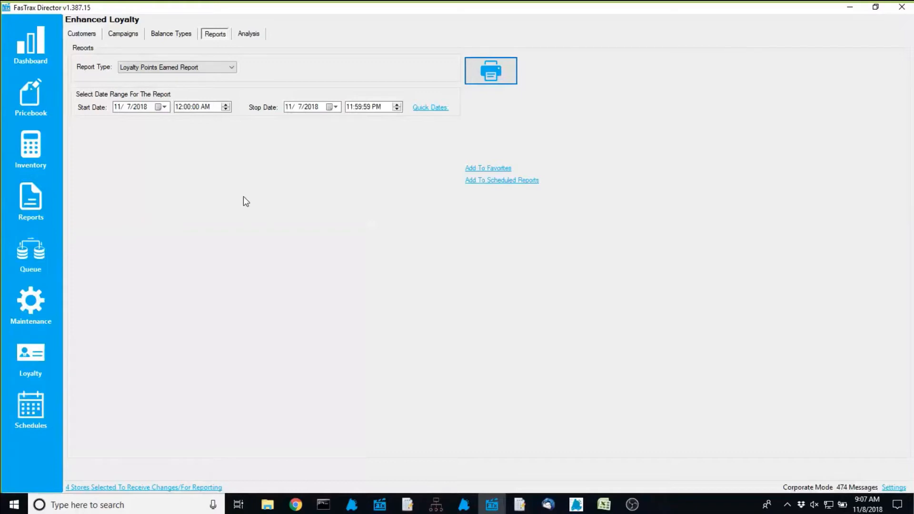
# Check a loyalty customer's coupon and balance details, then switch to the loyalty Analysis page
pyautogui.click(87, 35)
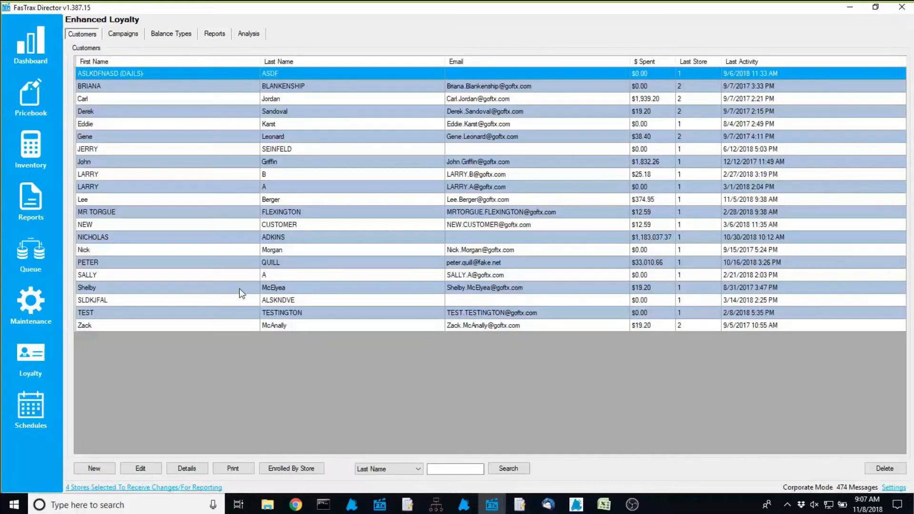
pyautogui.click(196, 469)
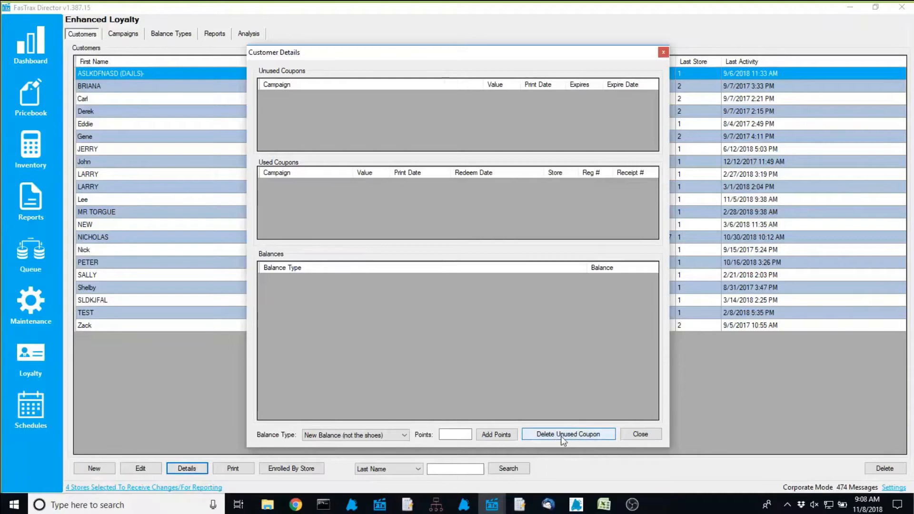
pyautogui.click(638, 434)
pyautogui.click(248, 33)
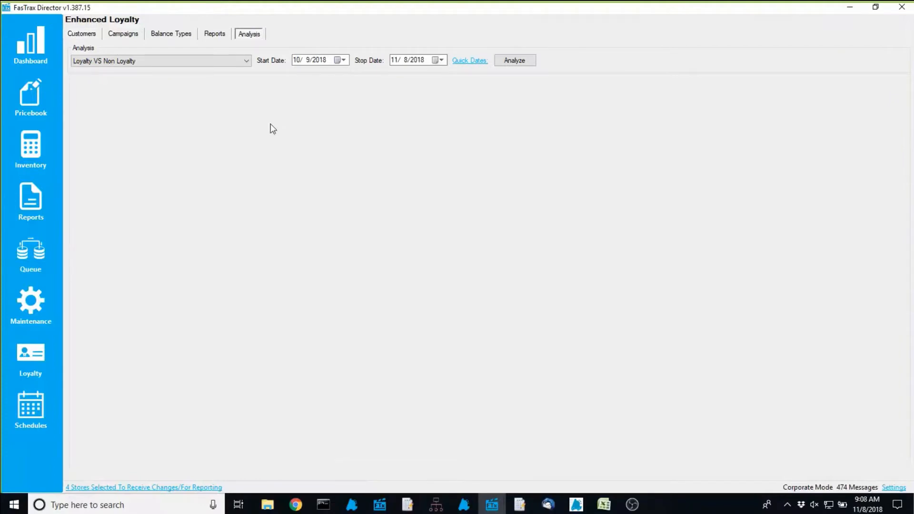
# Run the Loyalty Customer Demographics analysis, then select Loyalty Customer Sales Demographics
pyautogui.click(141, 60)
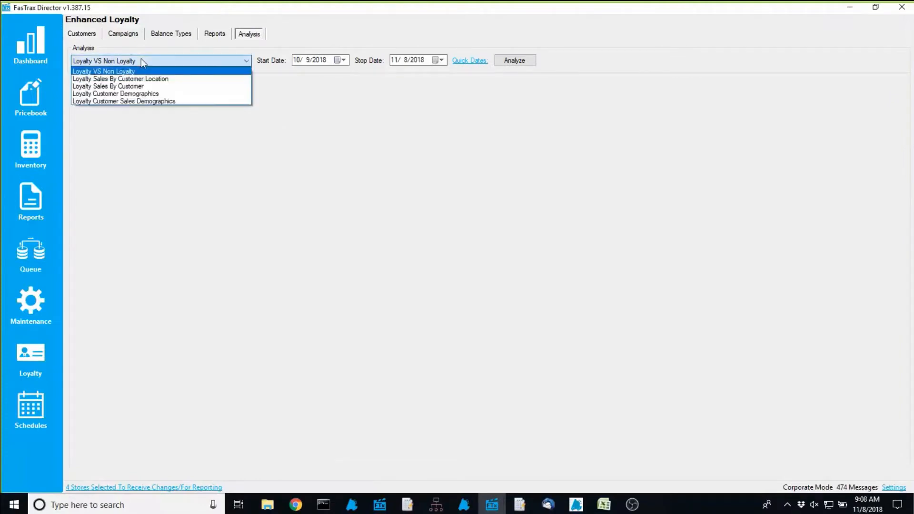
pyautogui.click(144, 93)
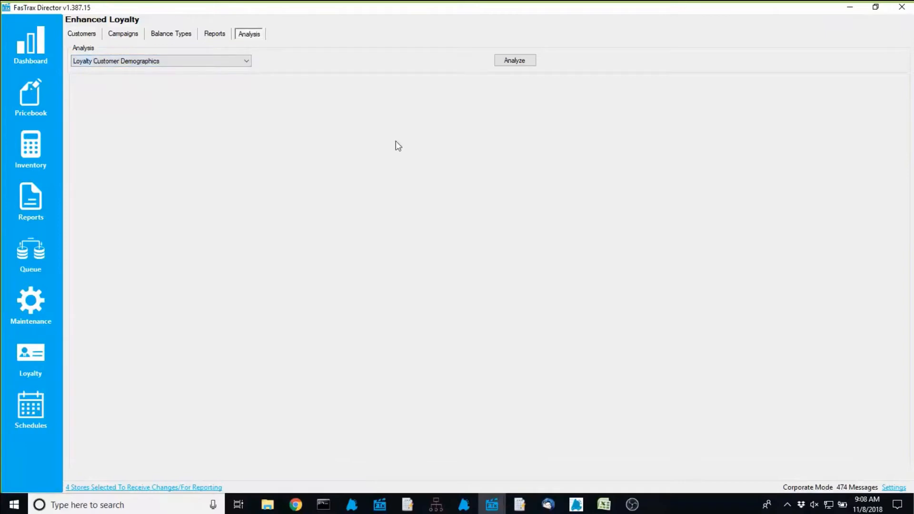
pyautogui.click(514, 62)
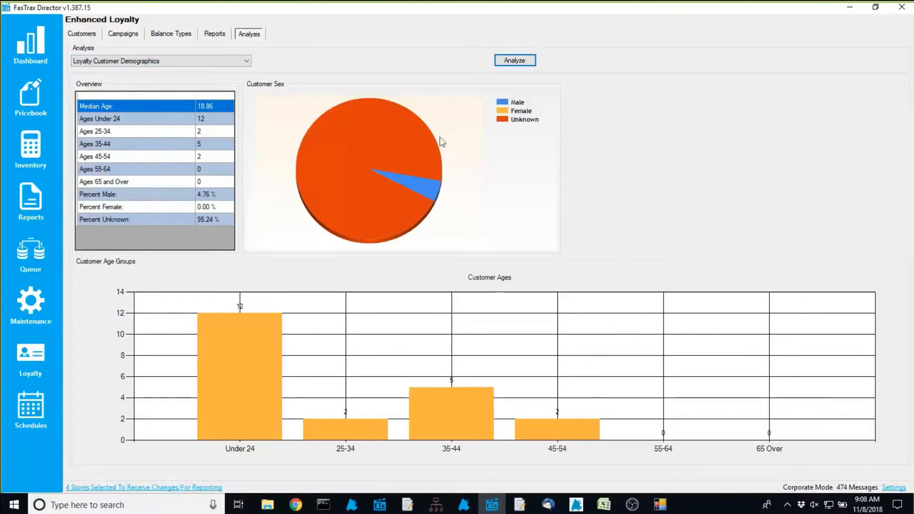
pyautogui.click(141, 63)
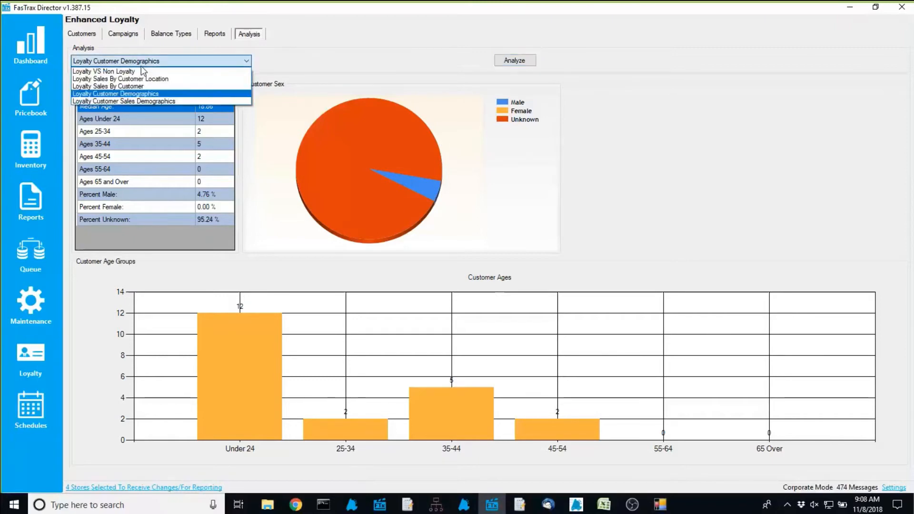
pyautogui.click(128, 101)
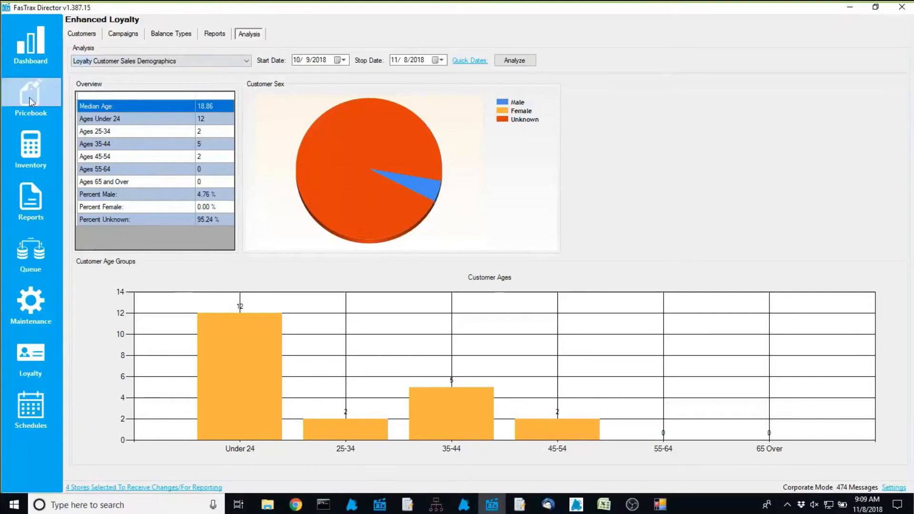
# In the Pricebook mass updates, send Pricing but not PLU's/Aliases in the store update
pyautogui.click(44, 111)
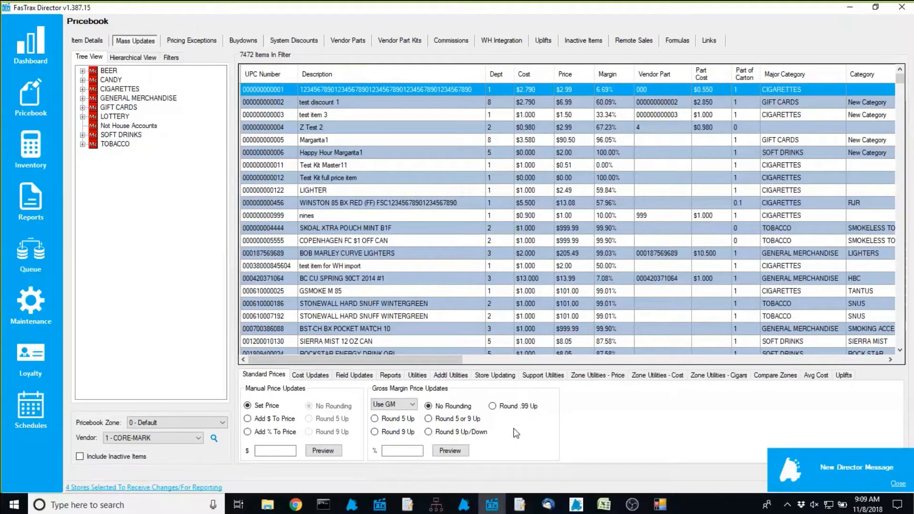
pyautogui.click(495, 376)
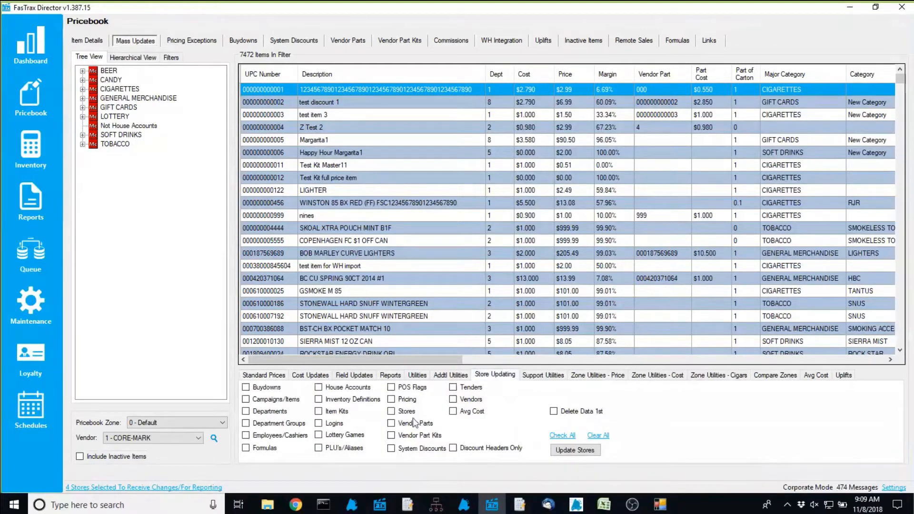
pyautogui.click(391, 402)
pyautogui.click(339, 449)
pyautogui.click(357, 450)
pyautogui.click(443, 376)
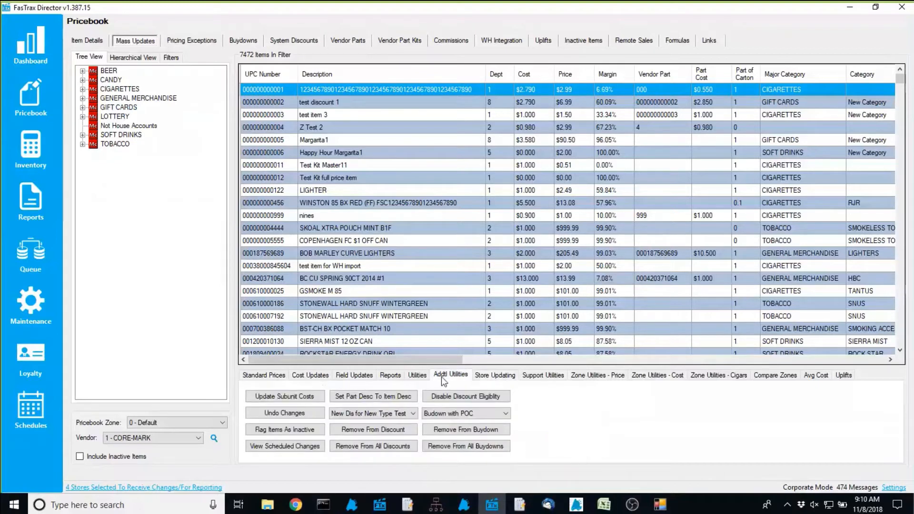
# Pick Open Ended Test Campaign, then switch to Coupon Item, which leaves the Campaign list empty
pyautogui.click(417, 377)
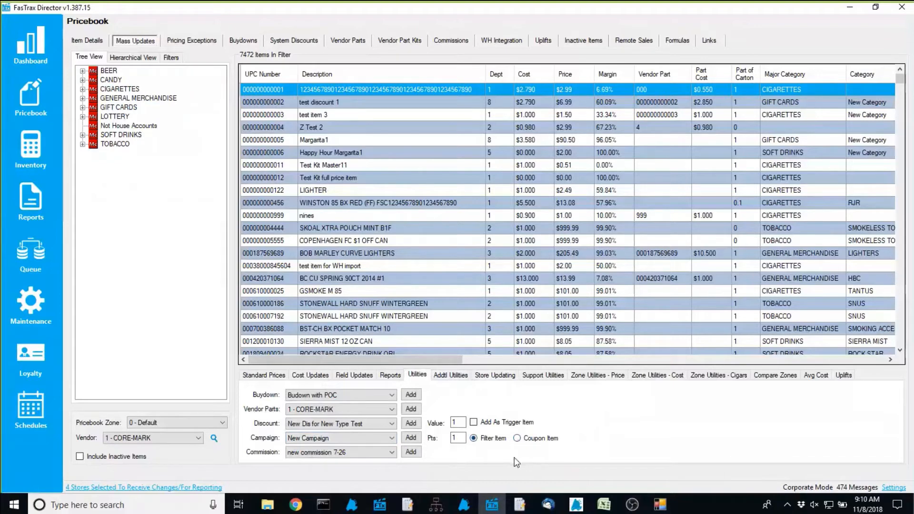
pyautogui.click(376, 436)
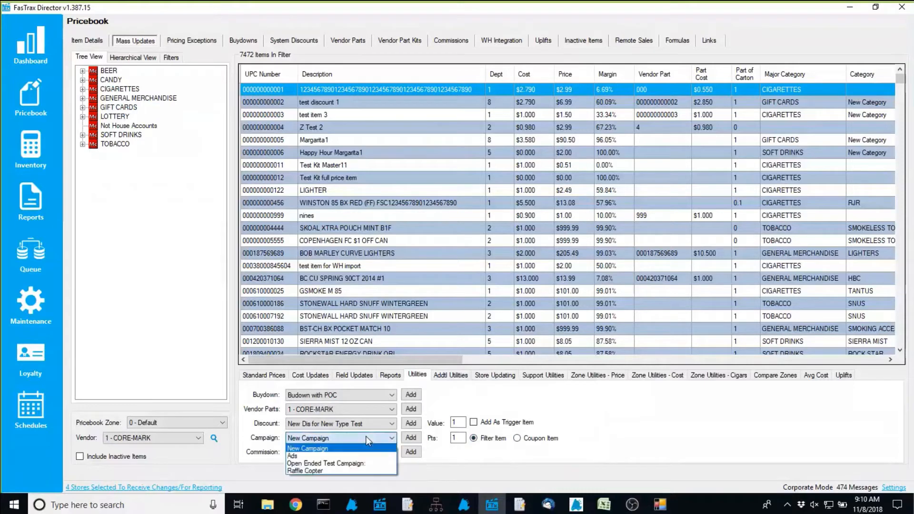
pyautogui.click(341, 463)
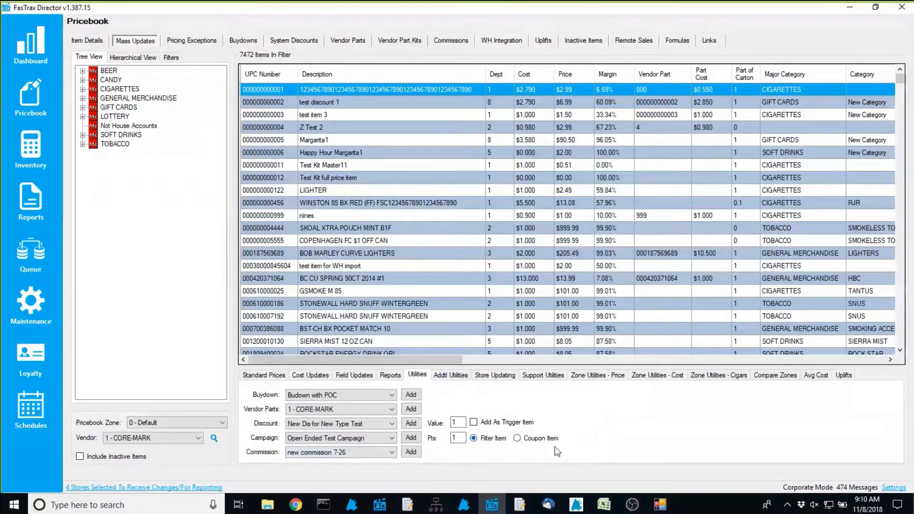
pyautogui.click(517, 438)
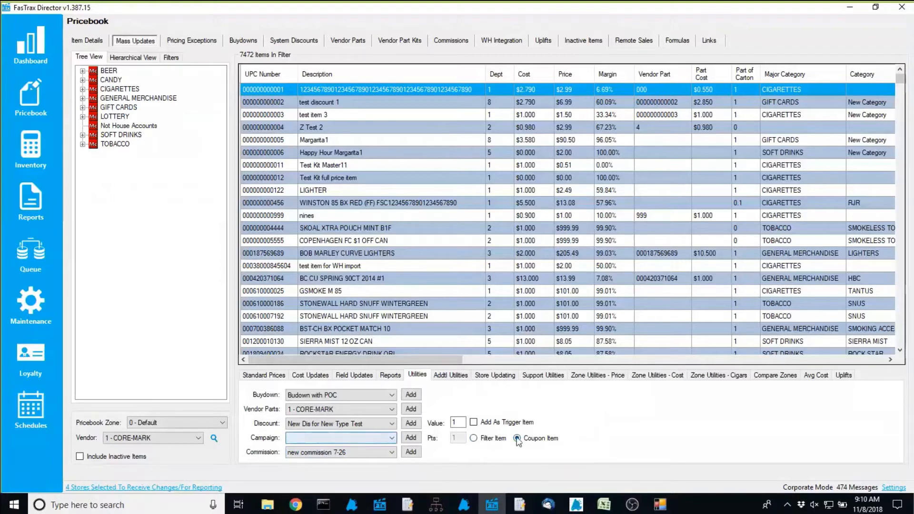
pyautogui.click(391, 437)
pyautogui.click(390, 438)
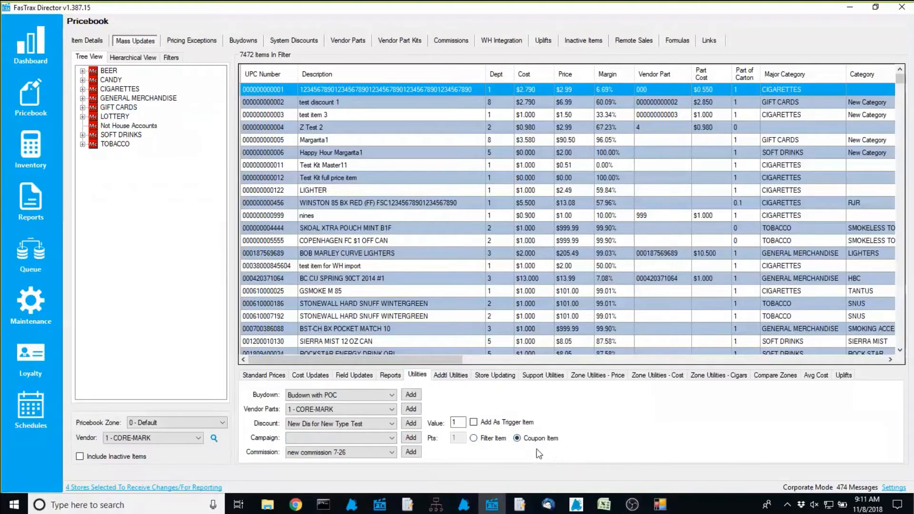
# Launch the FasTrax POS register, dismiss the No Key Lock warning, log in, and open Actions
pyautogui.click(469, 509)
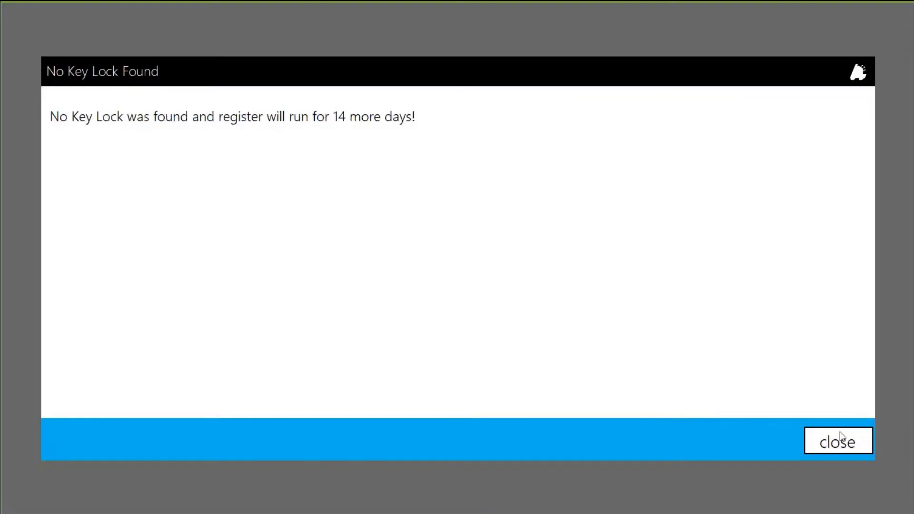
pyautogui.click(839, 441)
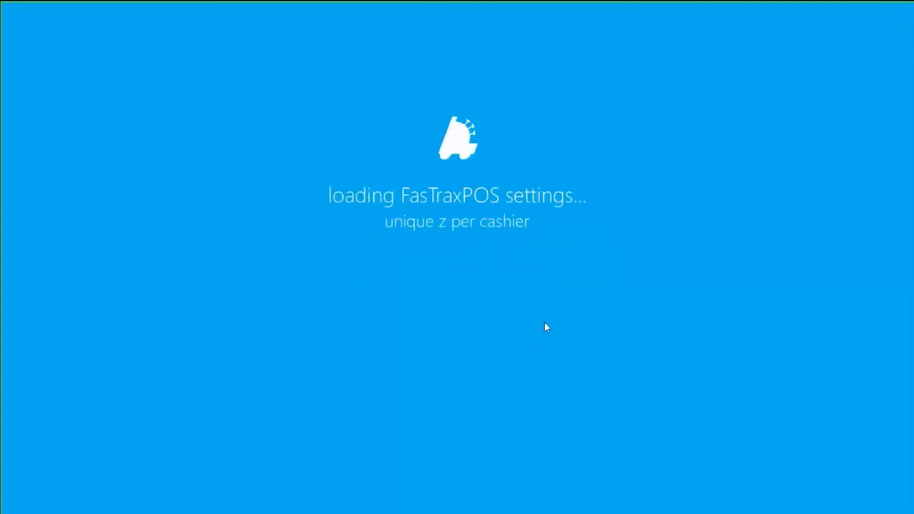
pyautogui.click(300, 216)
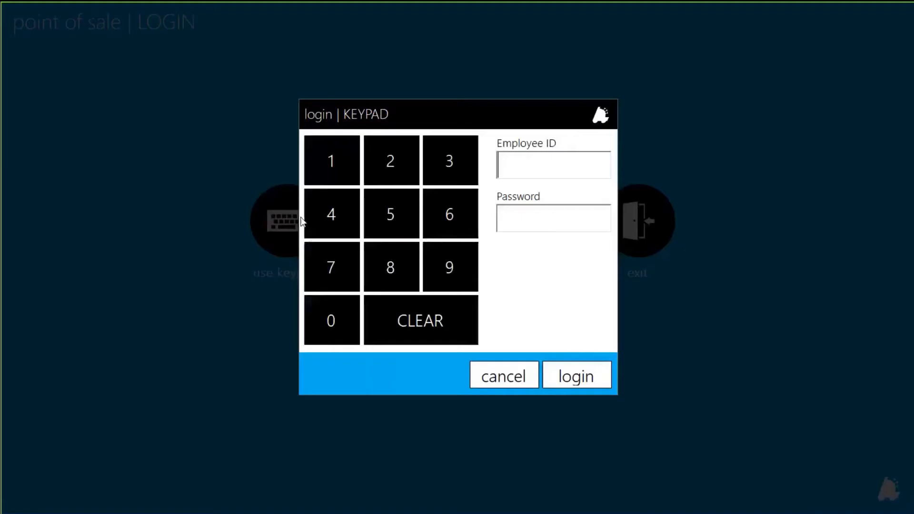
pyautogui.press('Return')
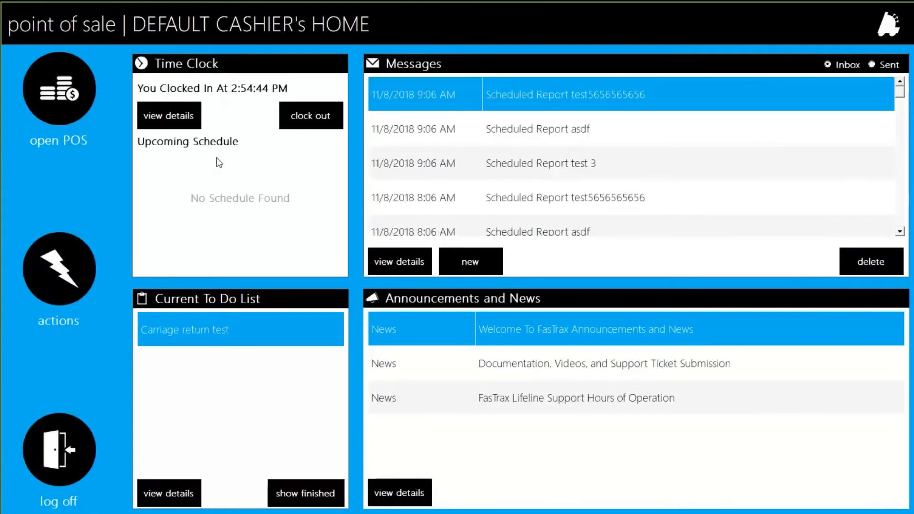
pyautogui.click(54, 266)
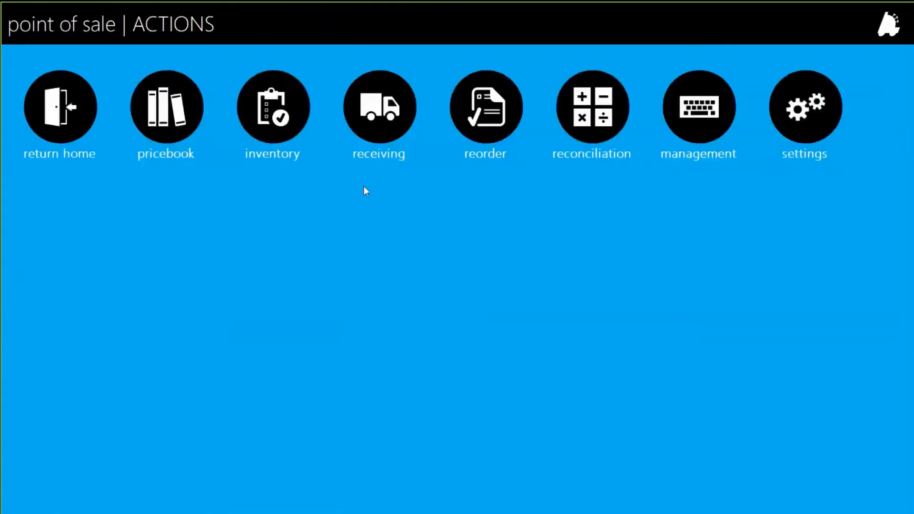
# Open the POS settings on Credit Cards, keeping Apply Credit Card Fee enabled
pyautogui.click(806, 95)
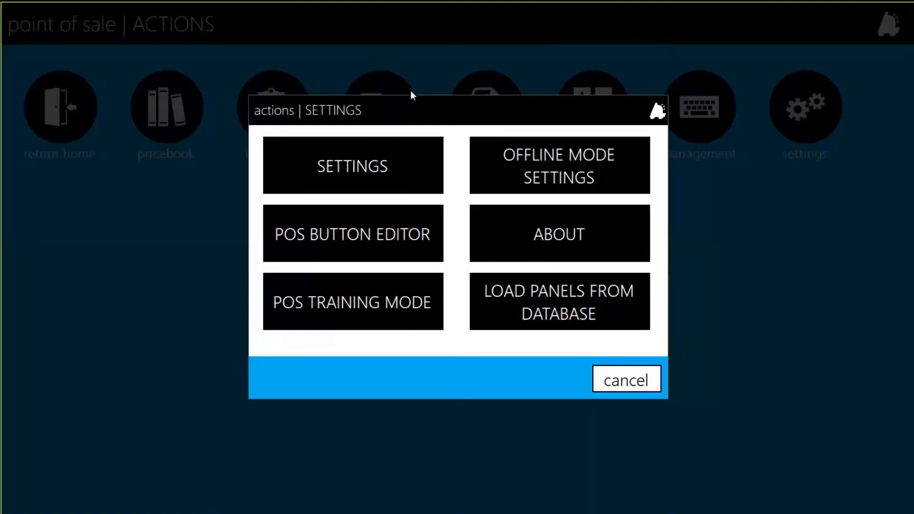
pyautogui.click(405, 151)
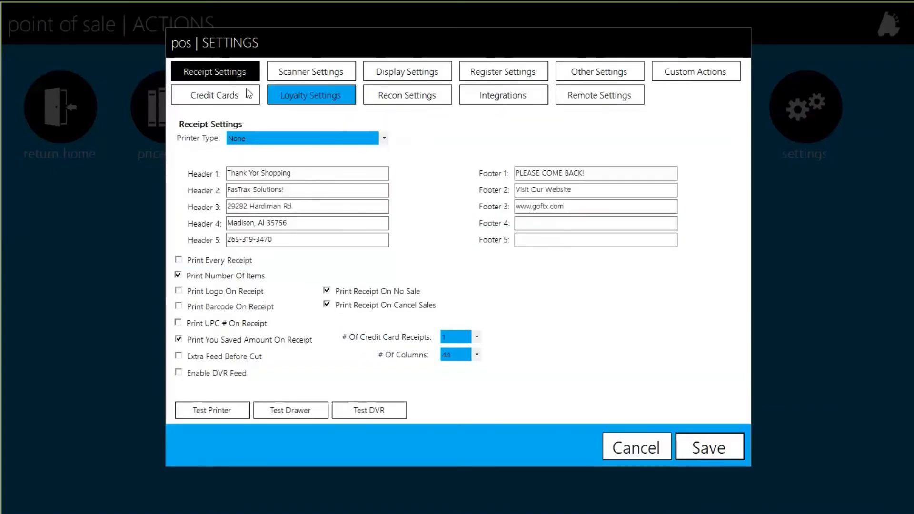
pyautogui.click(221, 95)
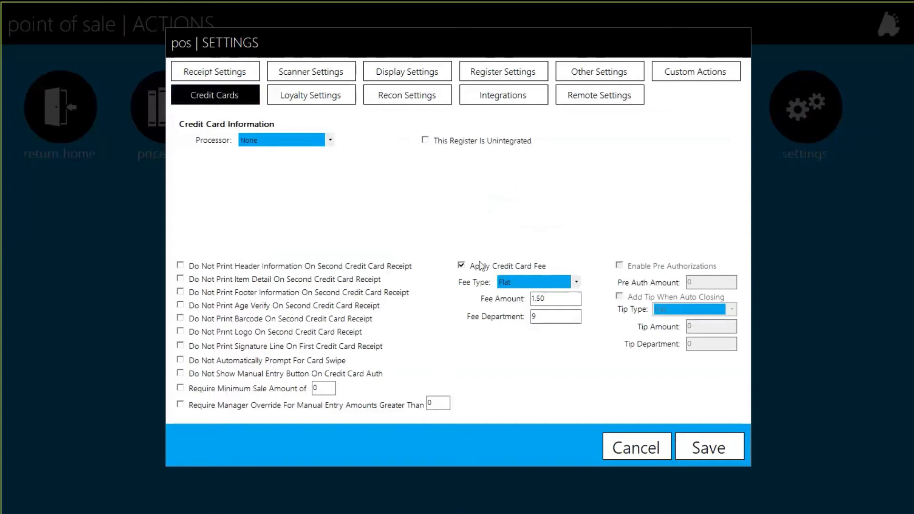
pyautogui.click(463, 266)
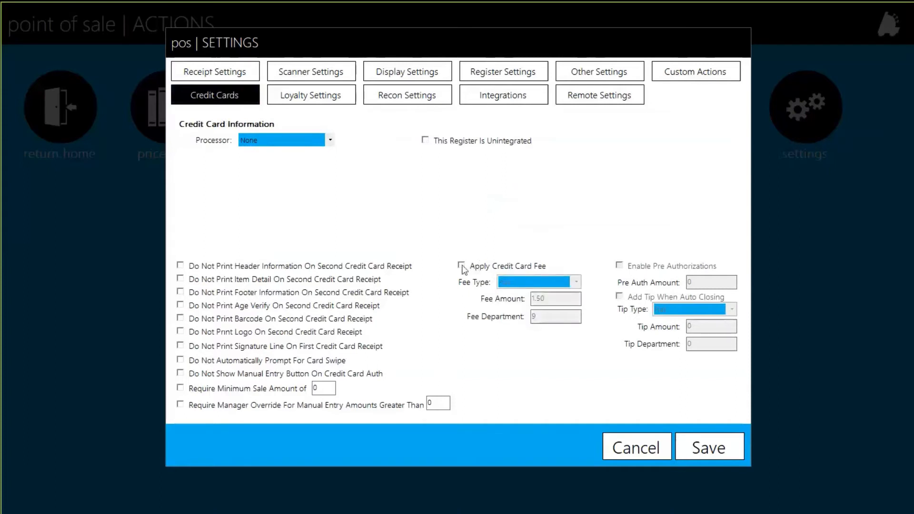
pyautogui.click(461, 267)
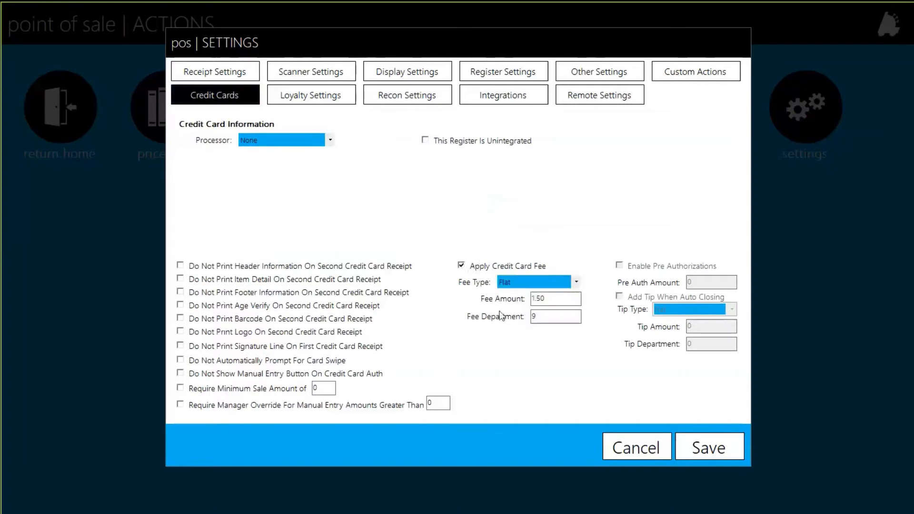
# Try Percentage but leave the card fee type as Flat 1.50, and hide the manual entry button
pyautogui.click(577, 283)
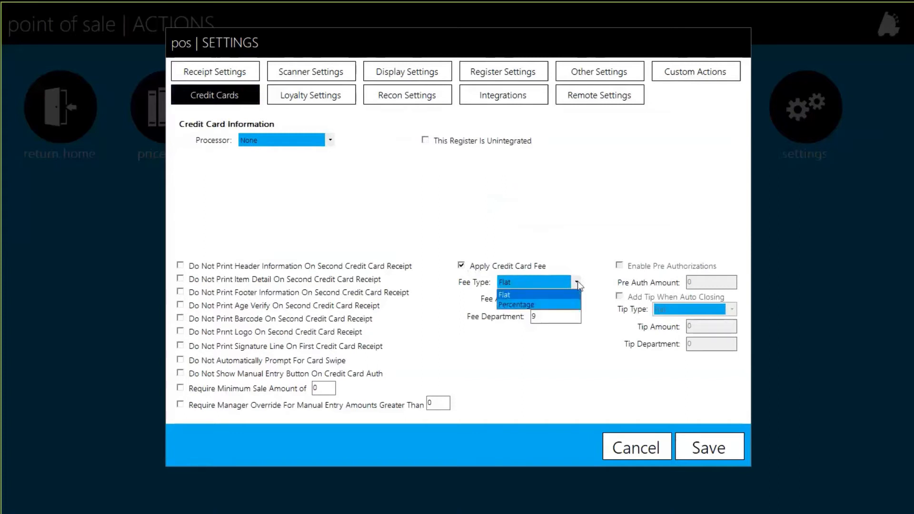
pyautogui.click(528, 295)
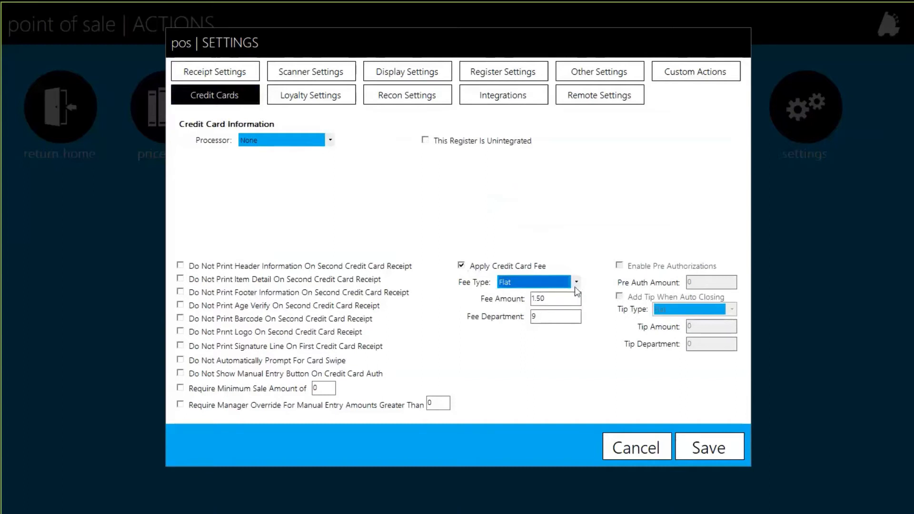
pyautogui.click(577, 282)
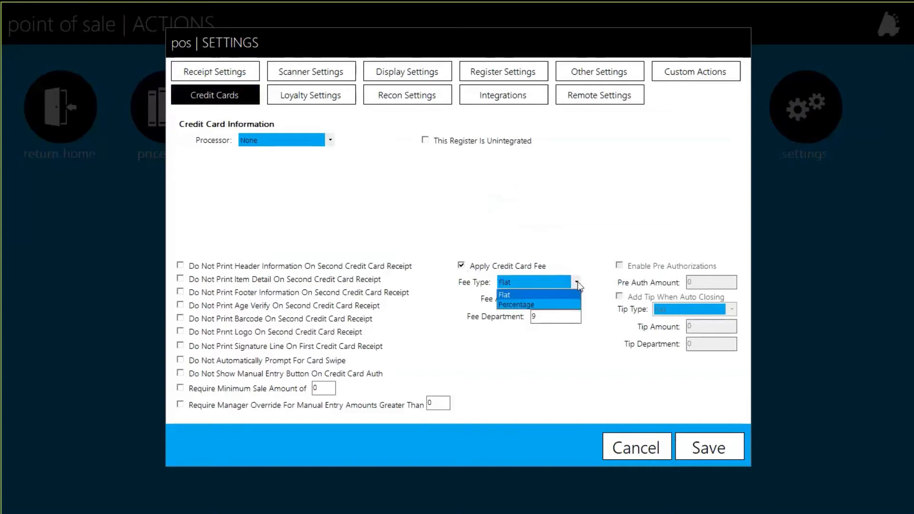
pyautogui.click(560, 305)
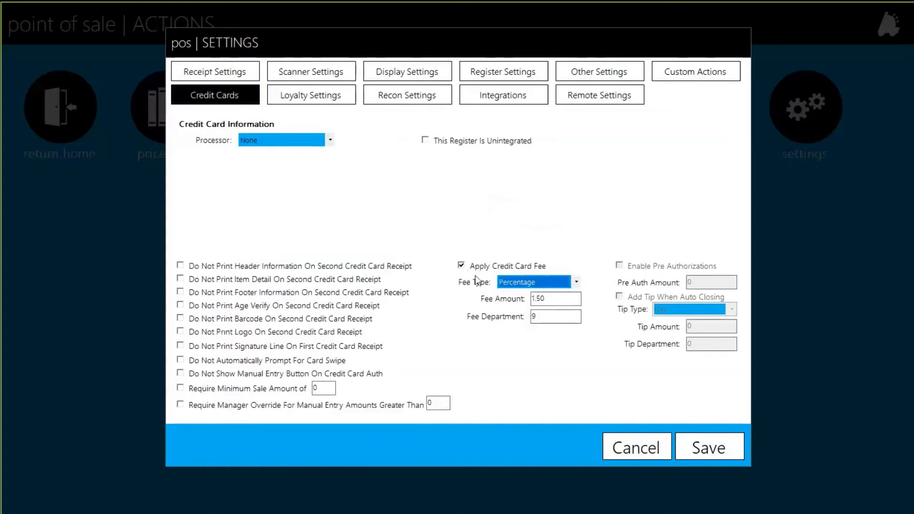
pyautogui.click(576, 282)
pyautogui.click(512, 296)
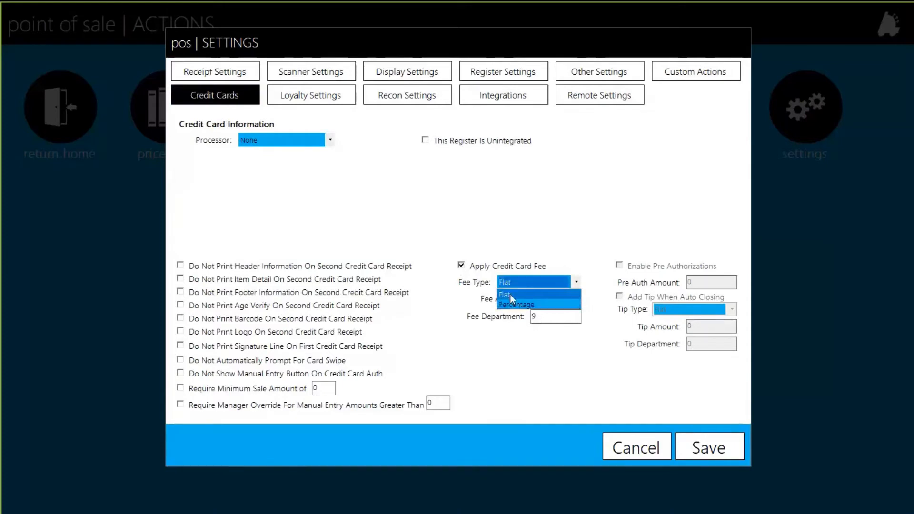
pyautogui.press('Tab')
pyautogui.press('Tab')
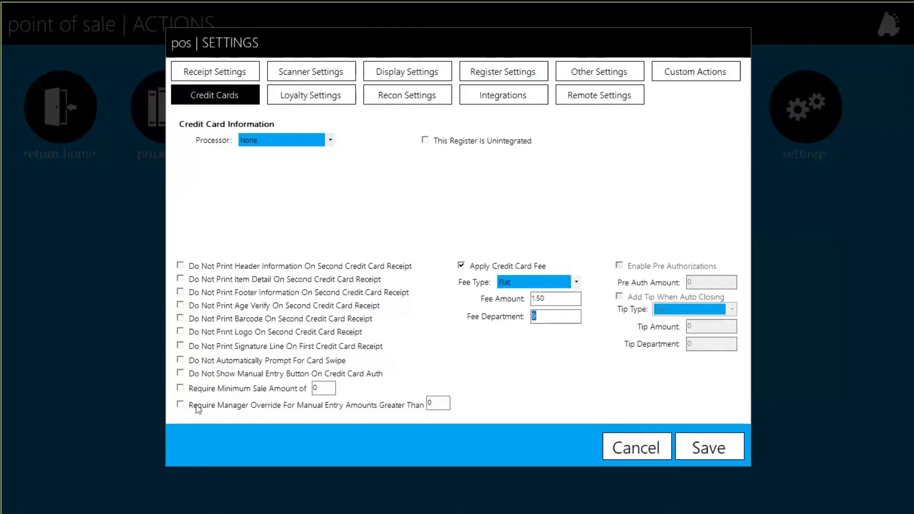
pyautogui.click(180, 374)
# Show the manual entry button again and require manager override for manual entries over 200
pyautogui.click(180, 374)
pyautogui.click(181, 406)
pyautogui.write('200')
# After glancing at Recon Settings, turn on Do Not Print Signature Line On First Credit Card Receipt
pyautogui.click(399, 100)
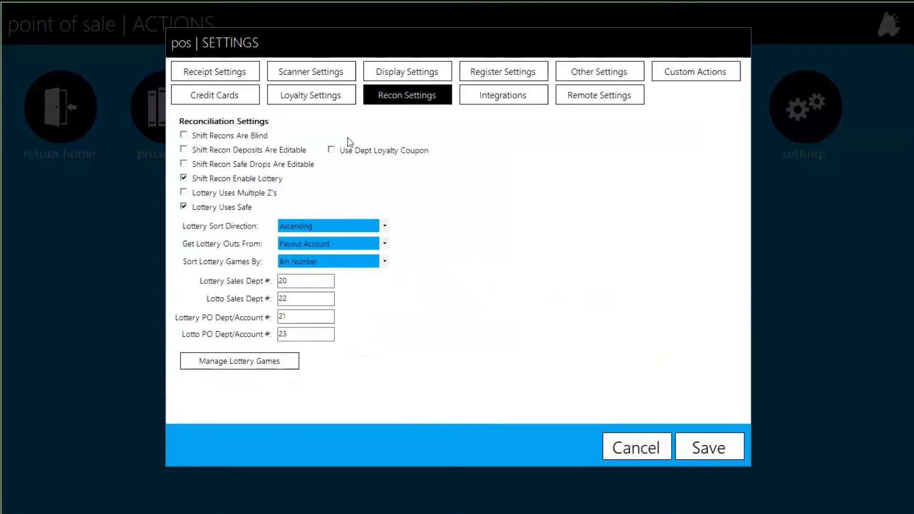
pyautogui.click(221, 93)
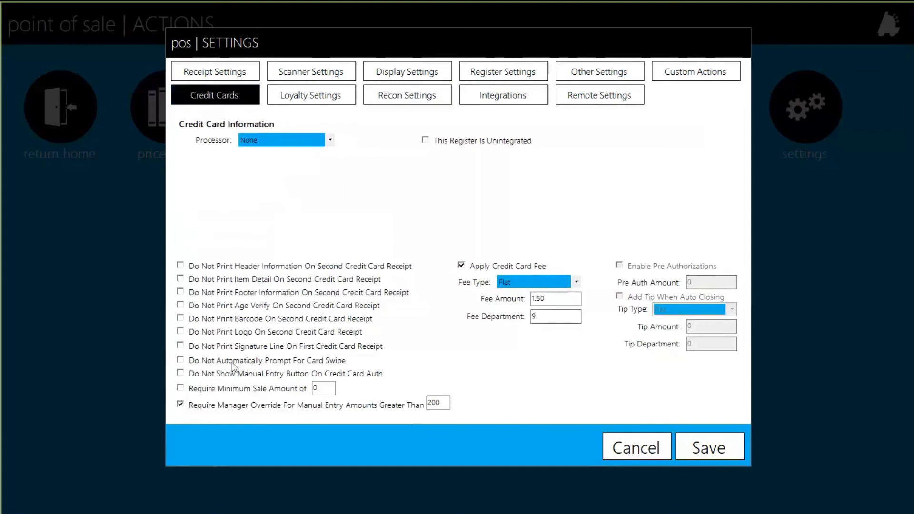
pyautogui.click(212, 347)
pyautogui.click(502, 74)
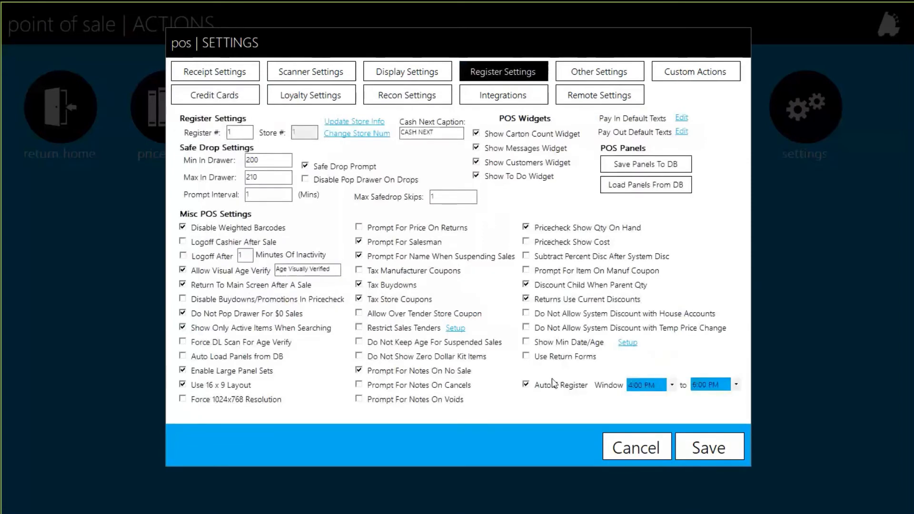
# Open the Manage Store Information dialog via the Update Store Info link
pyautogui.click(358, 125)
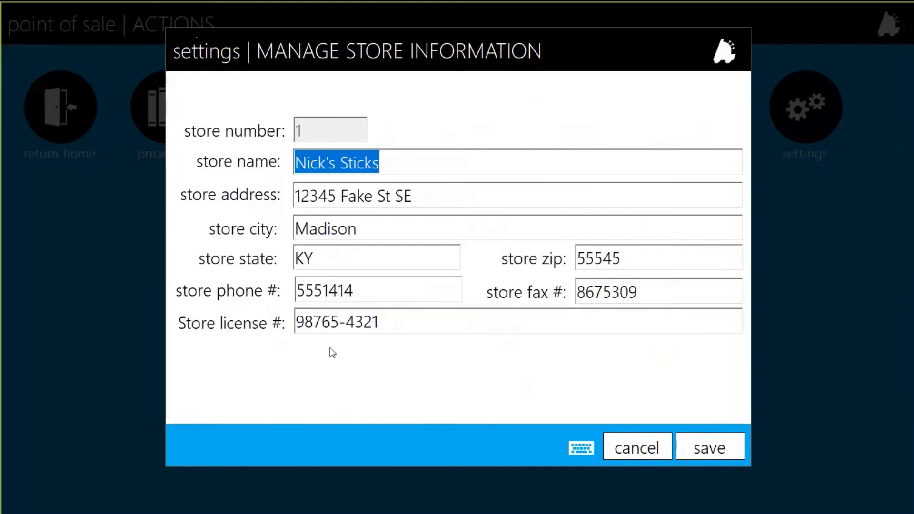
# Select the store phone digits, then save the store information and dismiss the confirmation
pyautogui.click(373, 292)
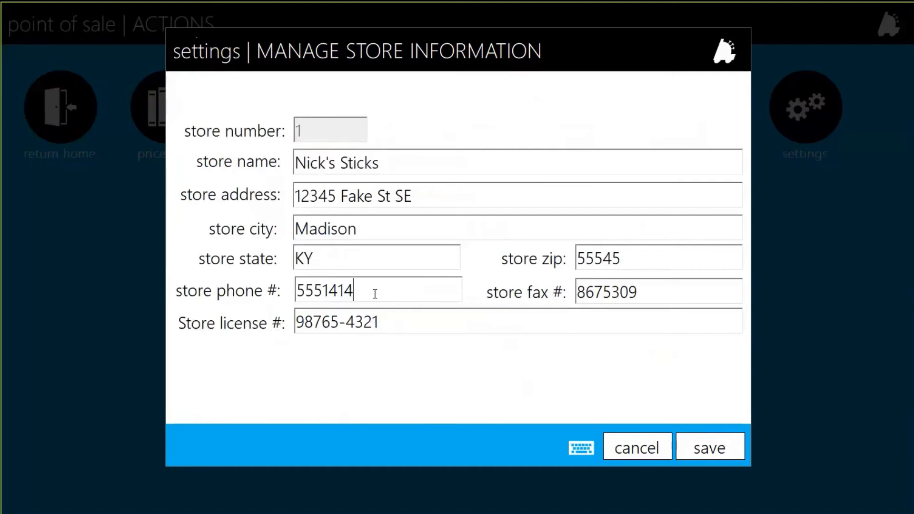
pyautogui.moveTo(373, 291); pyautogui.dragTo(305, 291)
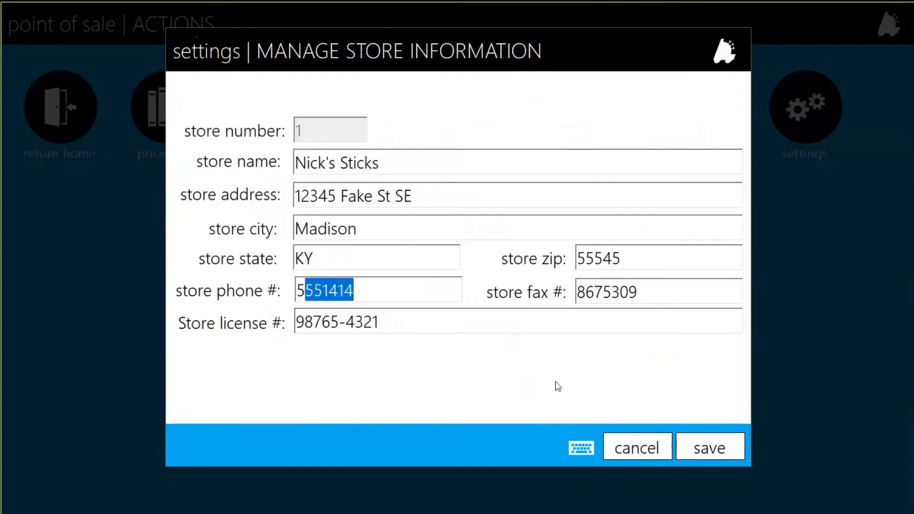
pyautogui.click(712, 454)
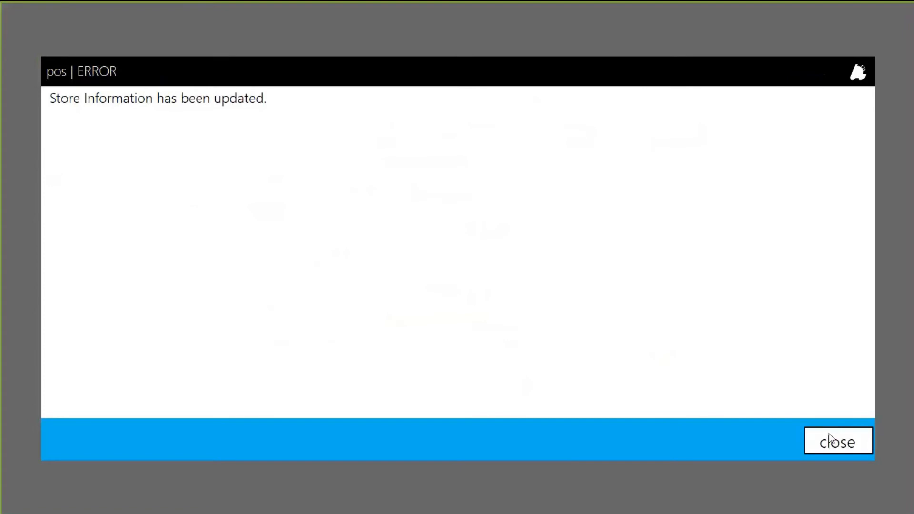
pyautogui.click(829, 439)
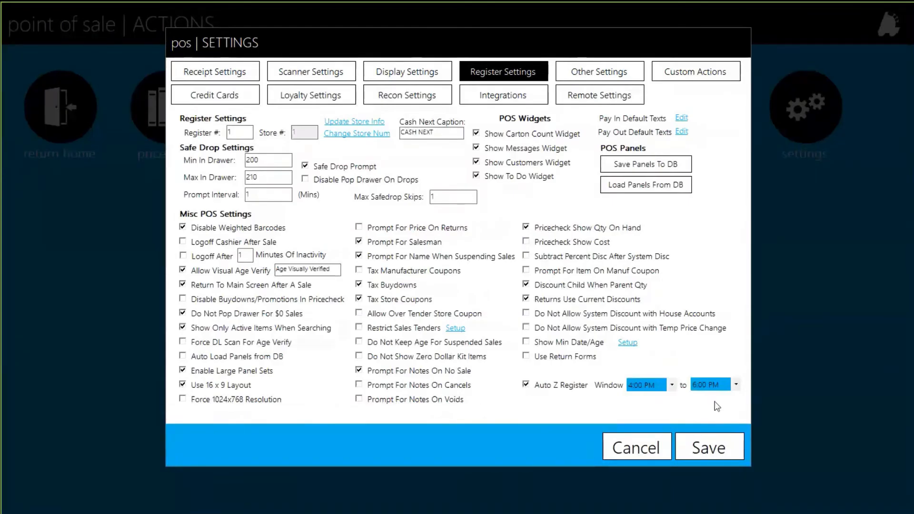
# Set the Auto Z Register window to start at 10:00 PM and end at 12:00 AM
pyautogui.click(672, 385)
pyautogui.scroll(-1, 654, 431)
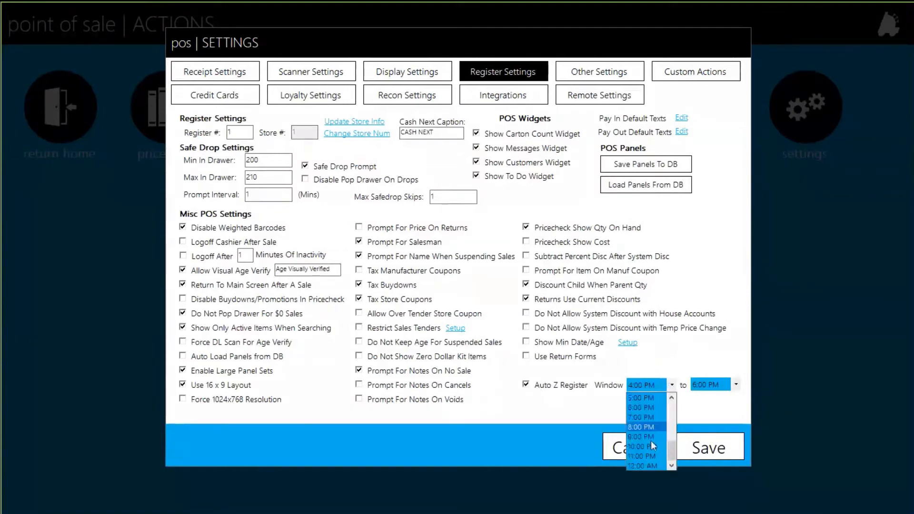
pyautogui.click(650, 445)
pyautogui.click(736, 386)
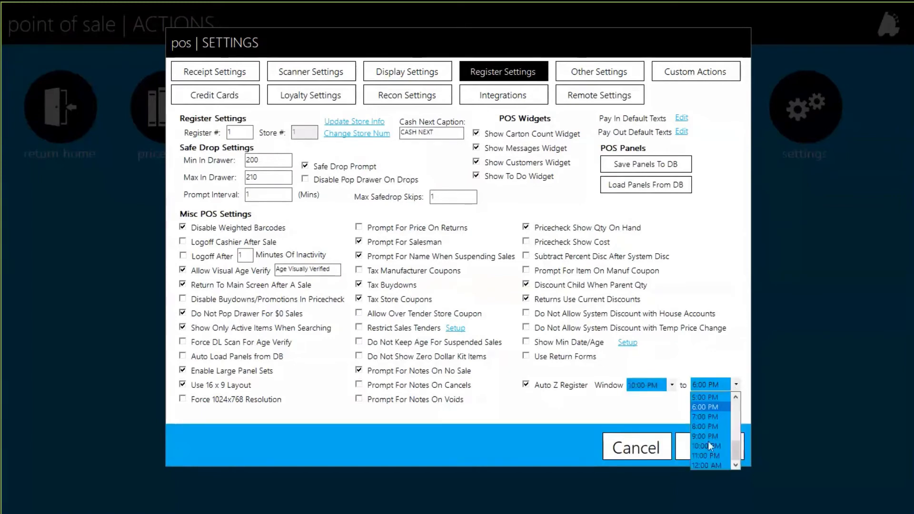
pyautogui.click(707, 465)
pyautogui.click(733, 385)
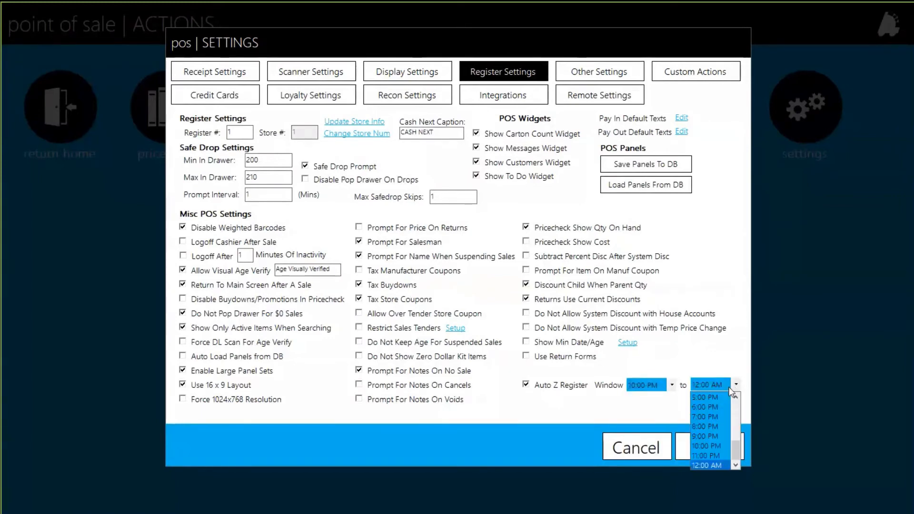
pyautogui.click(675, 400)
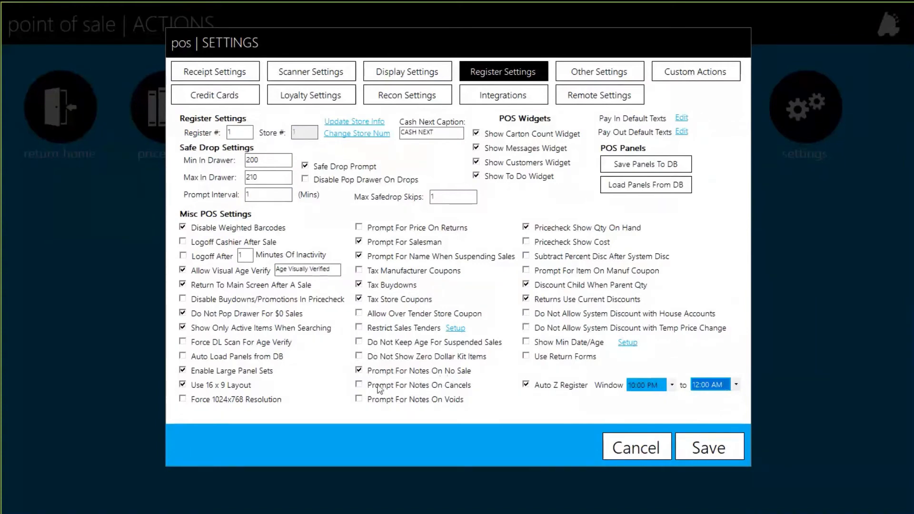
# Turn on Prompt For Notes On Cancels, Prompt For Notes On Voids and Use Return Forms
pyautogui.click(360, 386)
pyautogui.click(360, 399)
pyautogui.click(526, 356)
# Save the register settings, acknowledge the restart notice and dismiss the key lock message
pyautogui.click(715, 452)
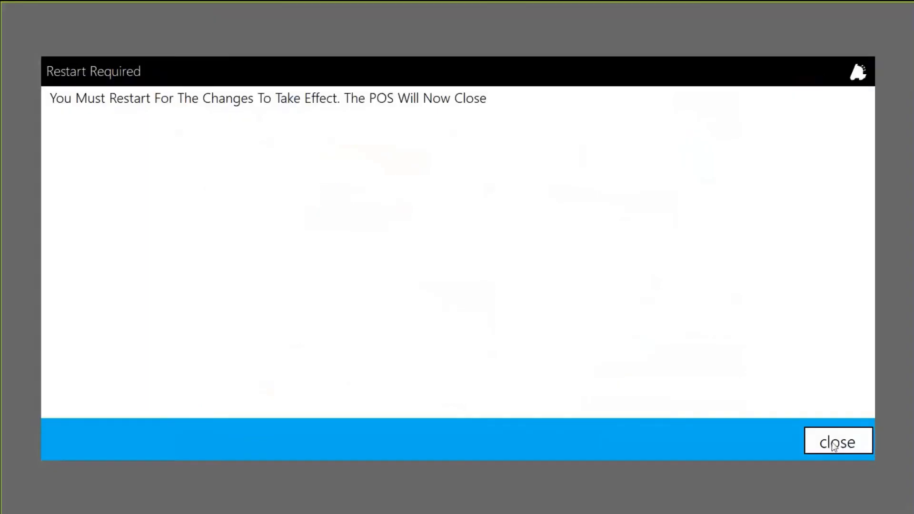
pyautogui.click(834, 443)
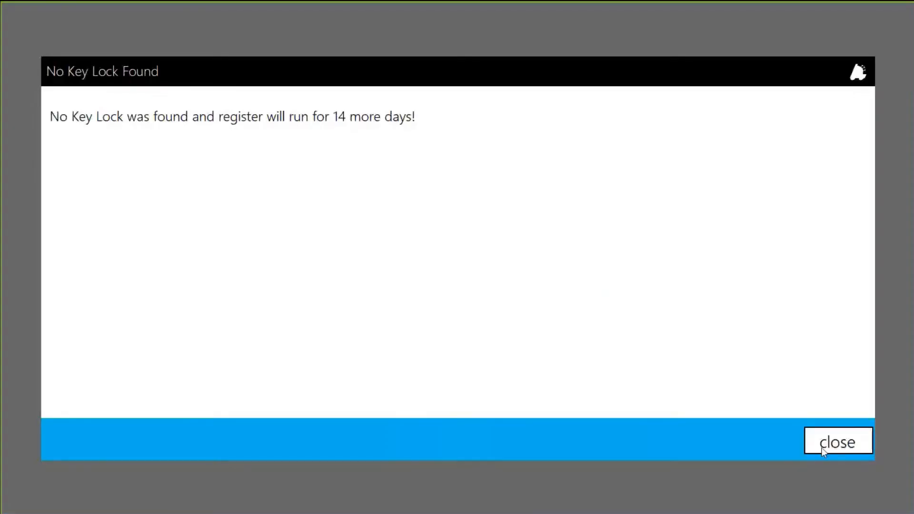
pyautogui.click(822, 449)
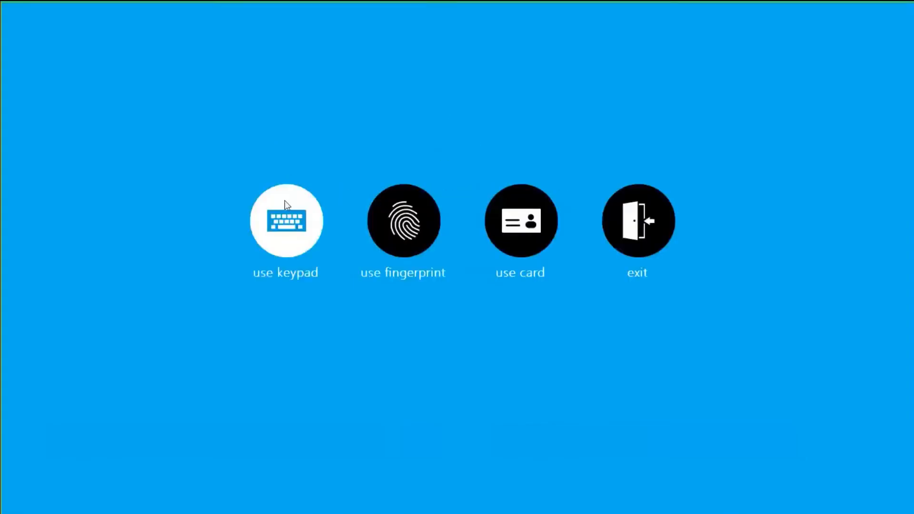
# Sign in with the keypad, open the sale screen past the scanner error, and start an item return
pyautogui.click(285, 201)
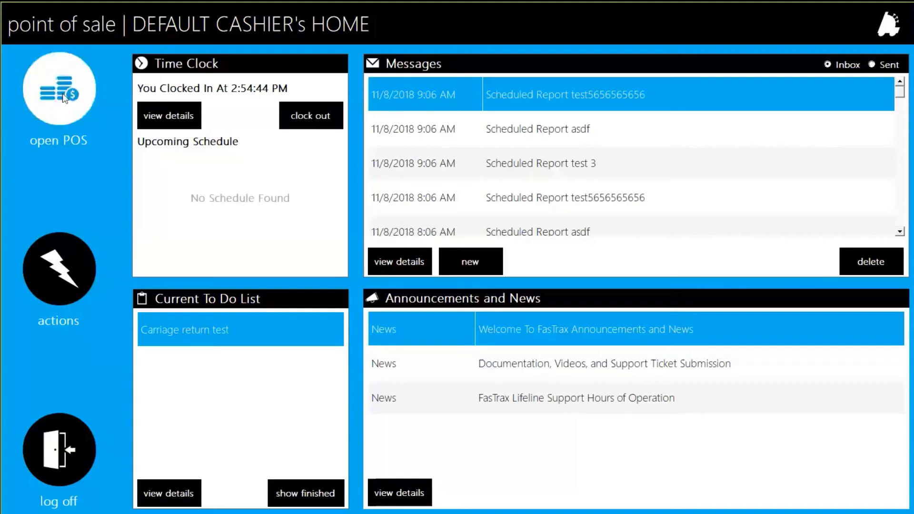
pyautogui.click(64, 98)
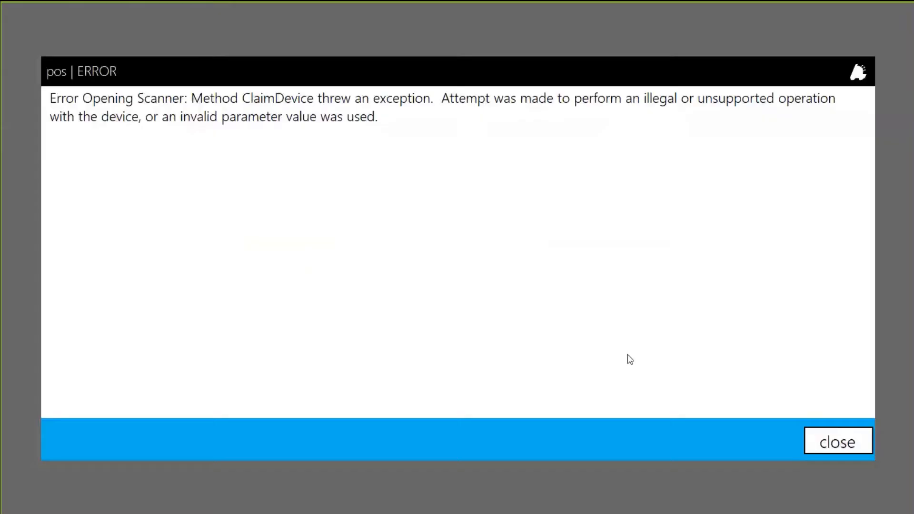
pyautogui.click(839, 443)
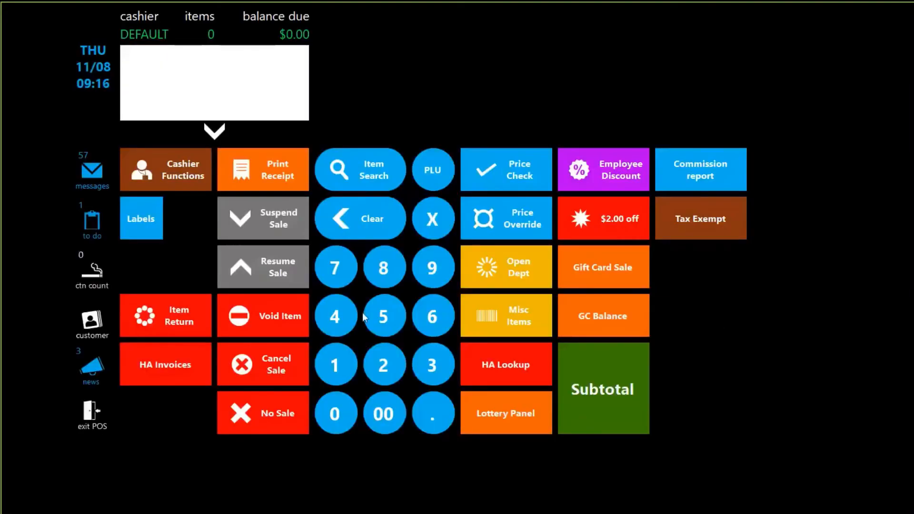
pyautogui.click(175, 311)
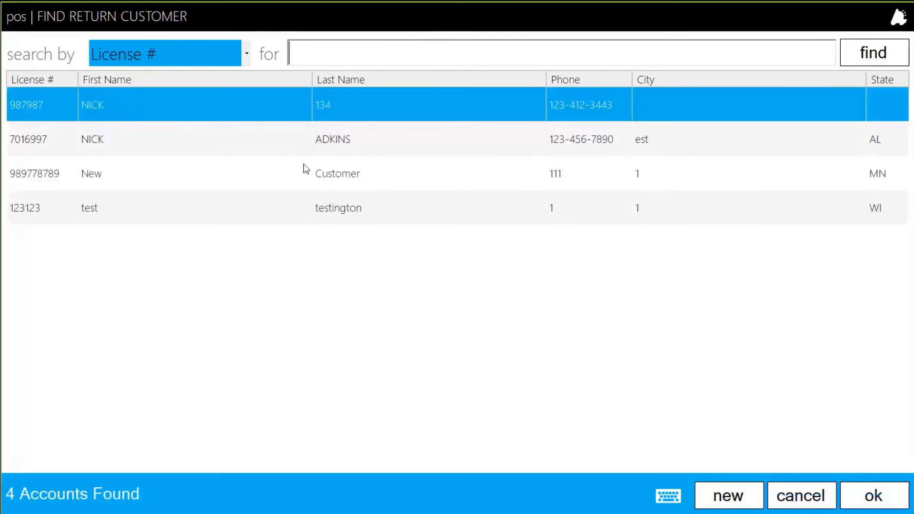
pyautogui.click(143, 147)
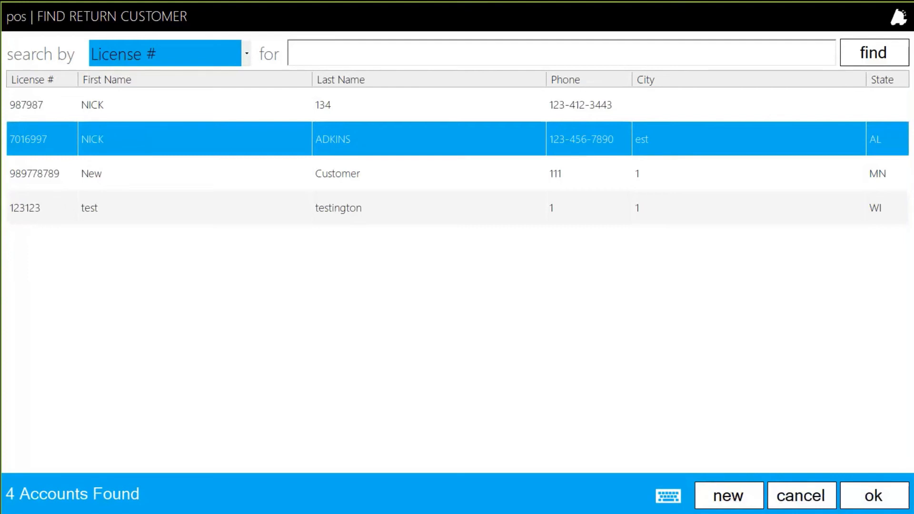
pyautogui.click(867, 498)
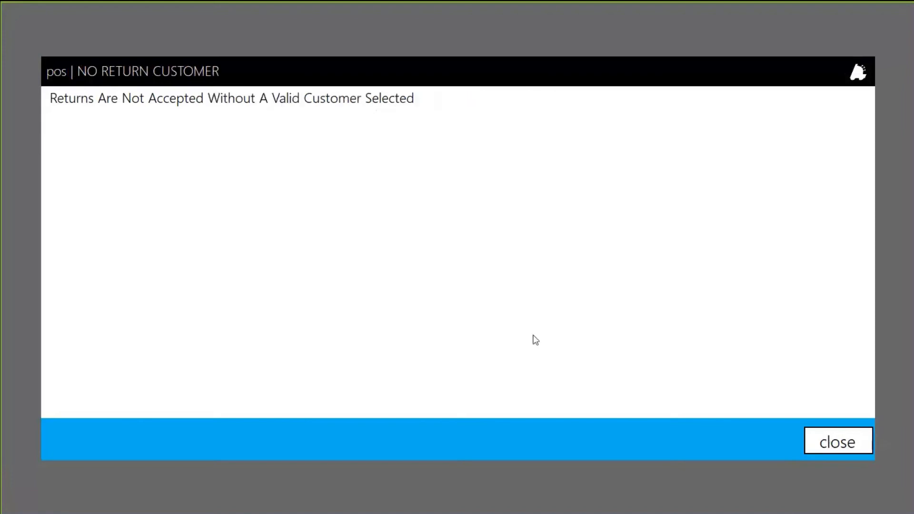
pyautogui.click(836, 438)
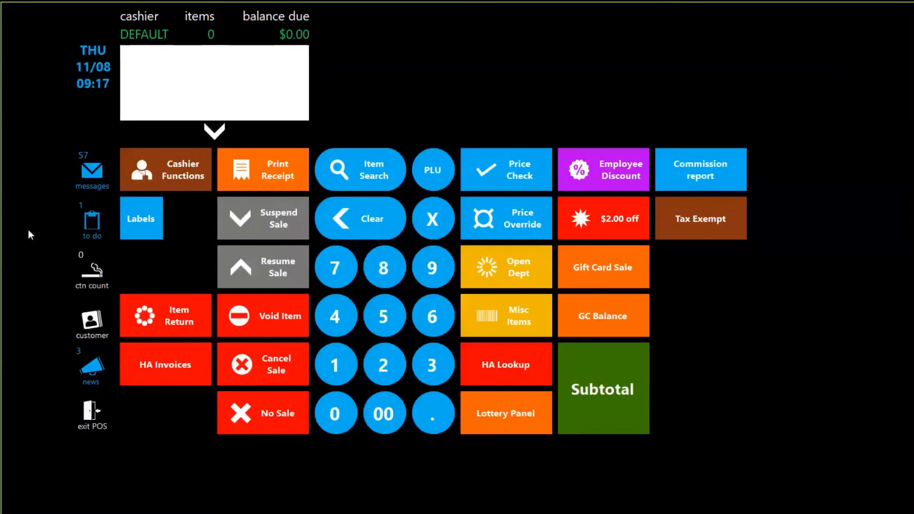
# Start an item return and choose the third listed customer
pyautogui.click(189, 318)
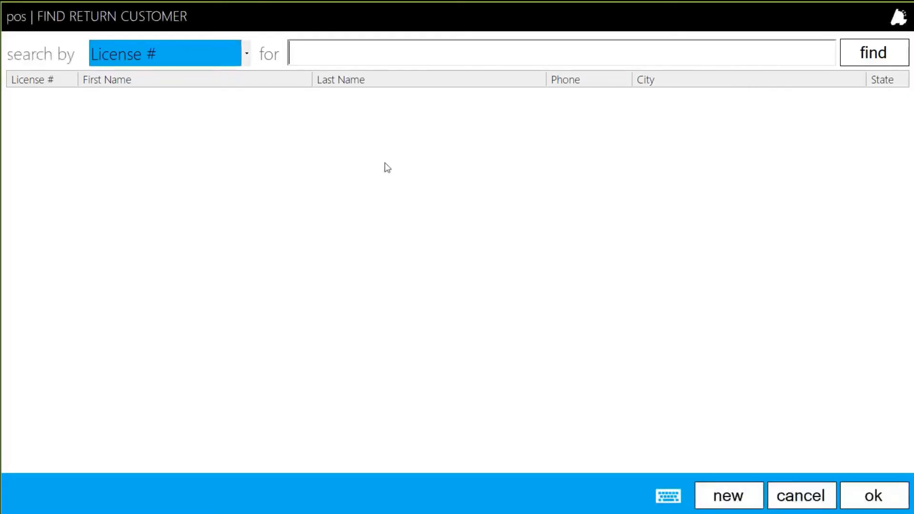
pyautogui.press('Return')
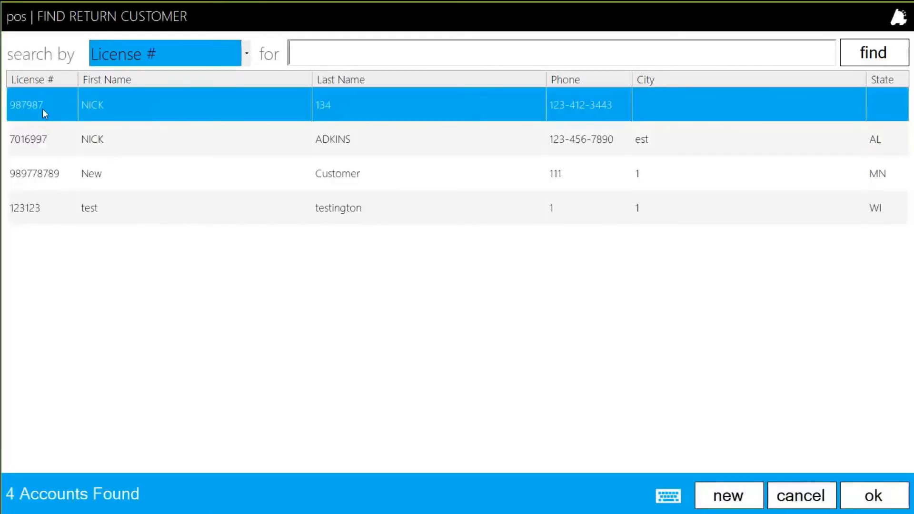
pyautogui.click(45, 181)
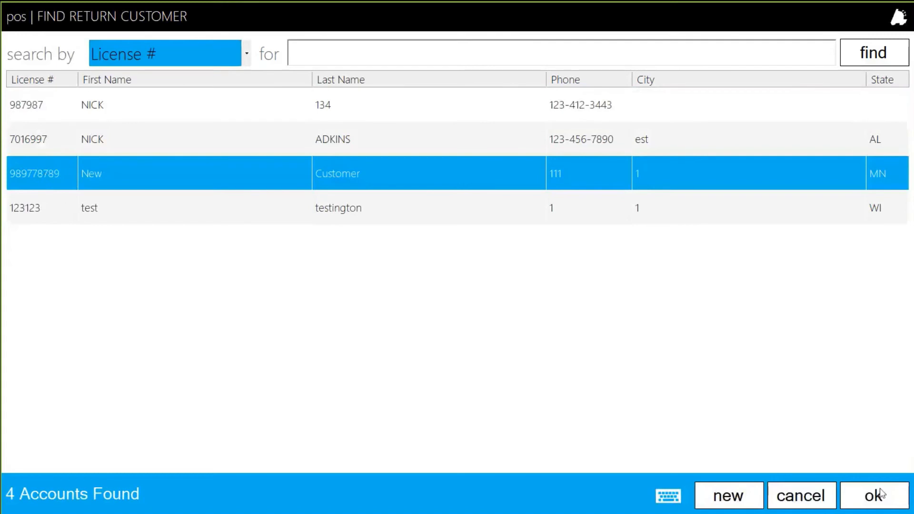
pyautogui.click(867, 490)
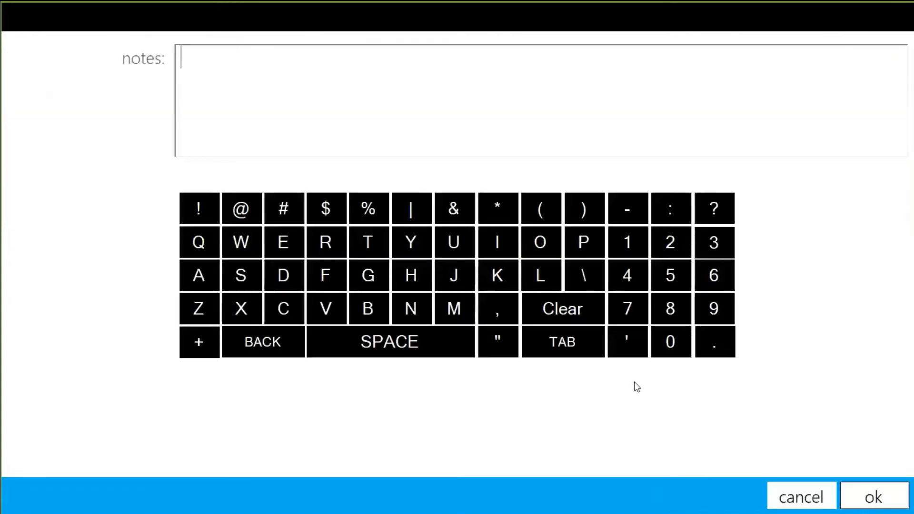
# Enter the return note 'returned because the item was damaged' and accept it
pyautogui.write('r')
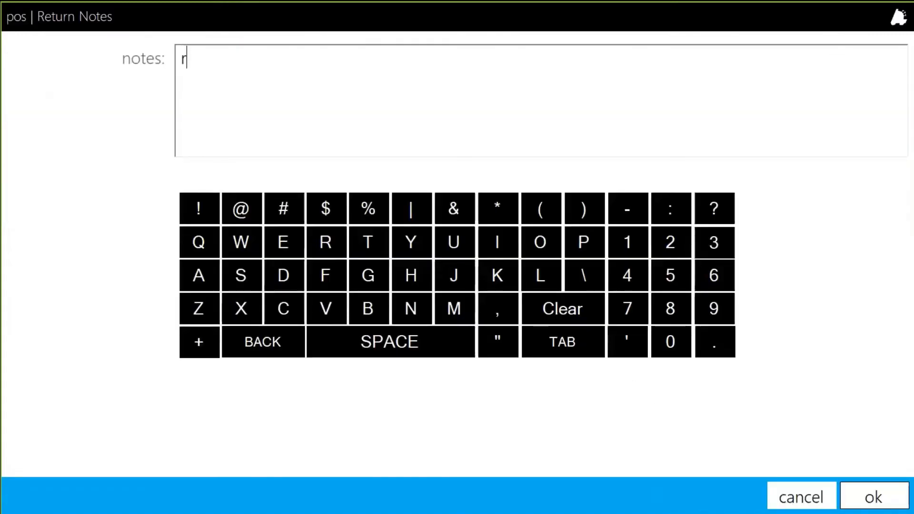
pyautogui.write('eturned ')
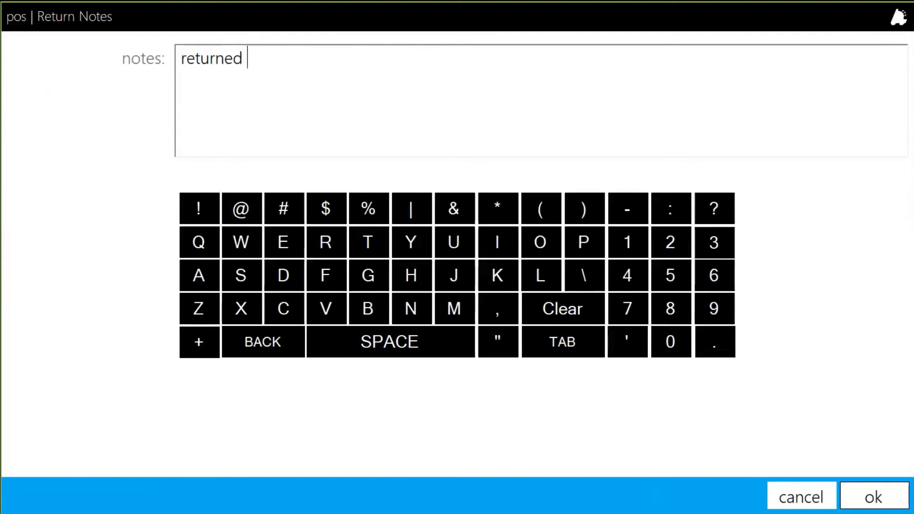
pyautogui.write('because thie')
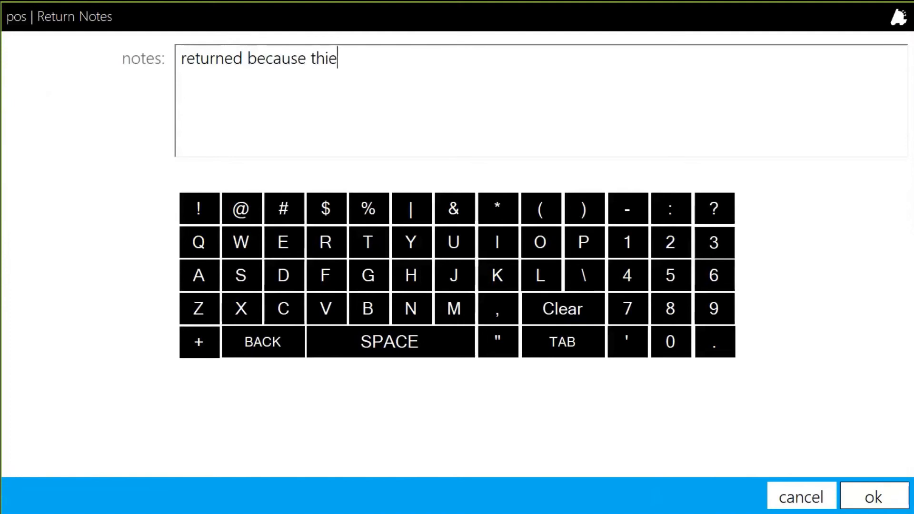
pyautogui.press('BackSpace')
pyautogui.press('BackSpace')
pyautogui.write('e item was damaged')
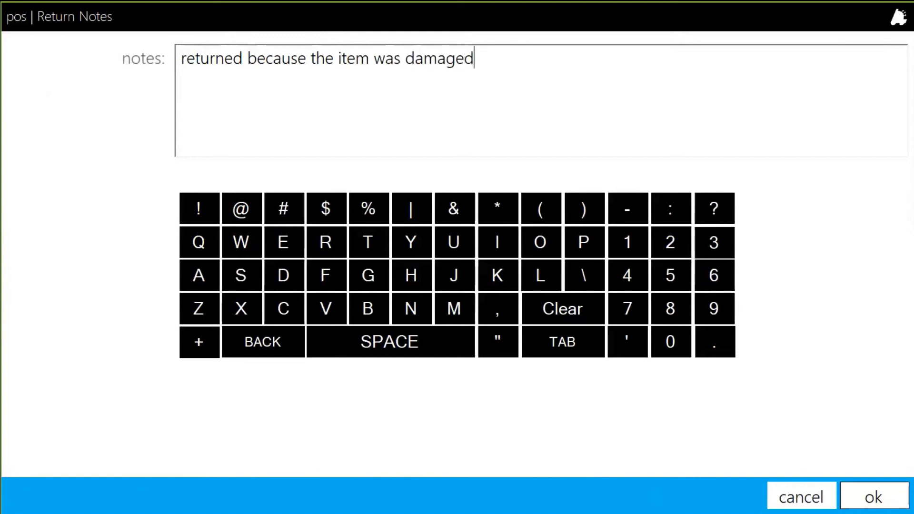
pyautogui.click(877, 490)
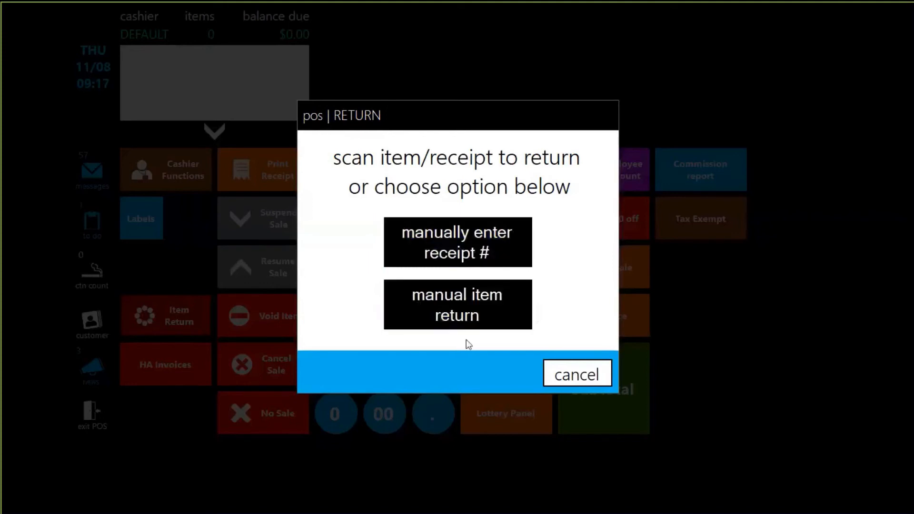
# Cancel the return and exit the sale screen and the POS login screen
pyautogui.click(578, 374)
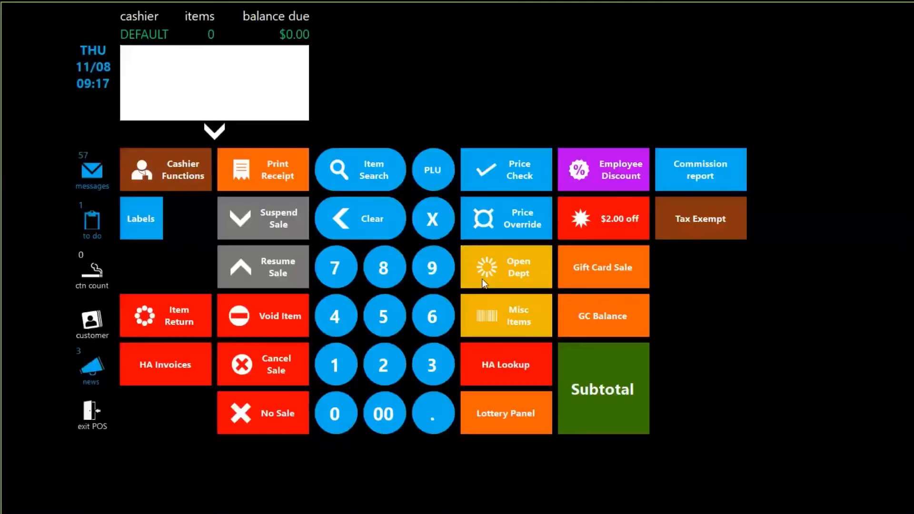
pyautogui.click(87, 419)
pyautogui.click(71, 419)
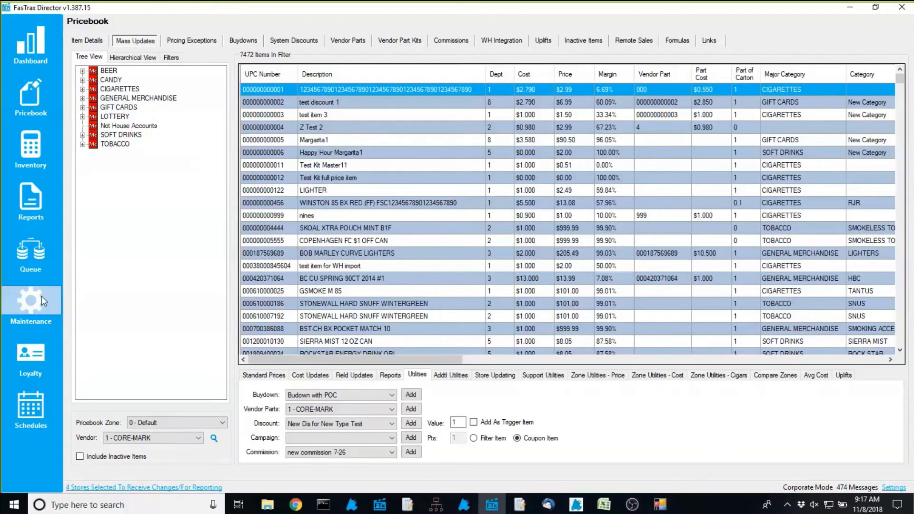
pyautogui.click(41, 296)
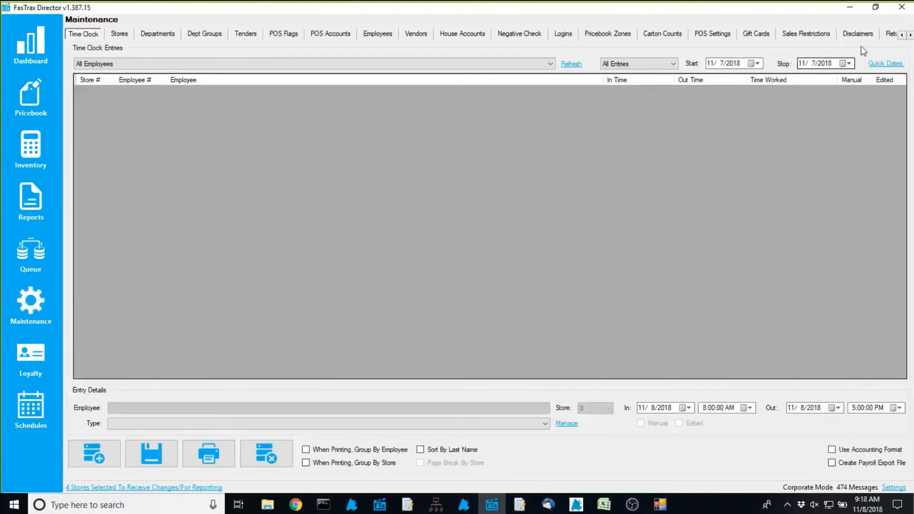
# Review the Return Forms customers and their recorded return transactions
pyautogui.click(910, 35)
pyautogui.click(872, 35)
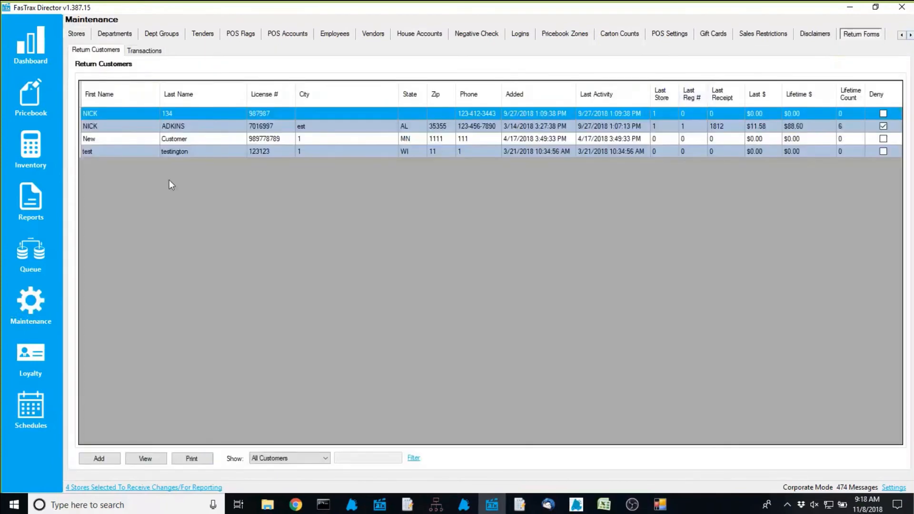
pyautogui.click(152, 51)
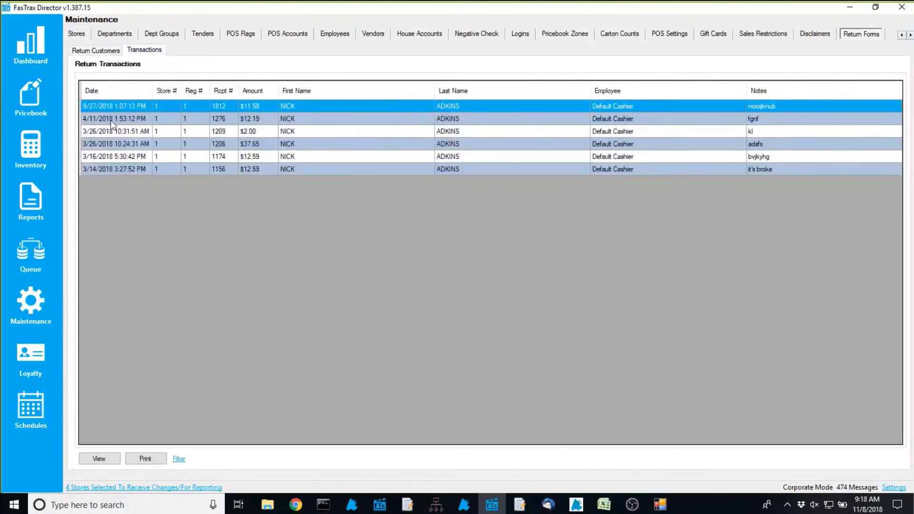
pyautogui.click(96, 50)
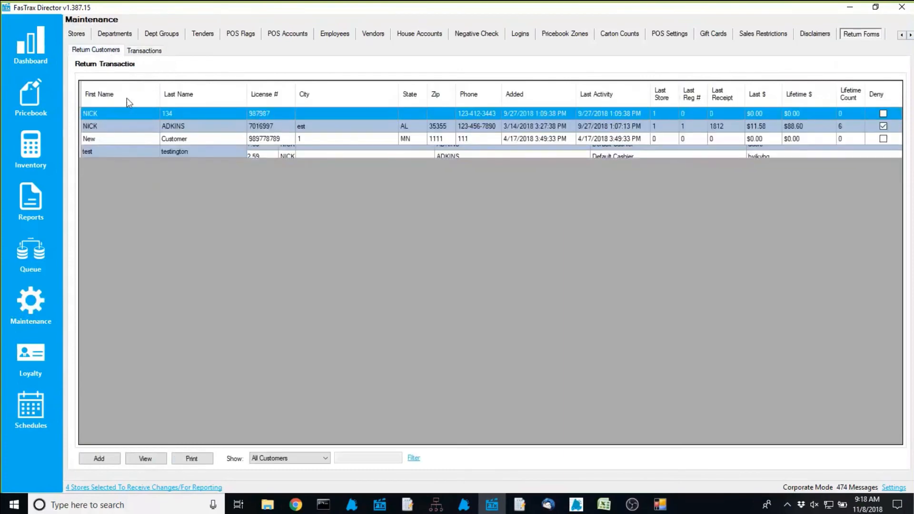
# Mark the first return customer as Deny Returns, close the details, and show the Disclaimers list
pyautogui.click(152, 460)
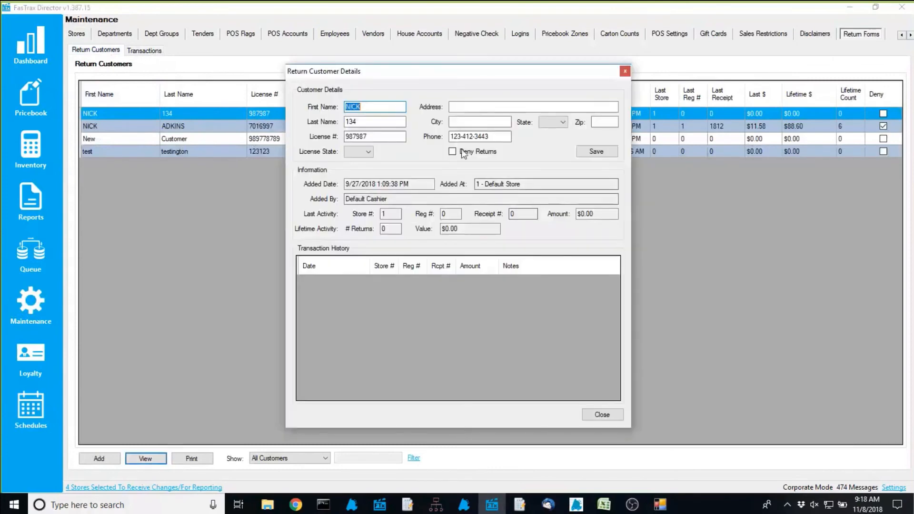
pyautogui.click(461, 150)
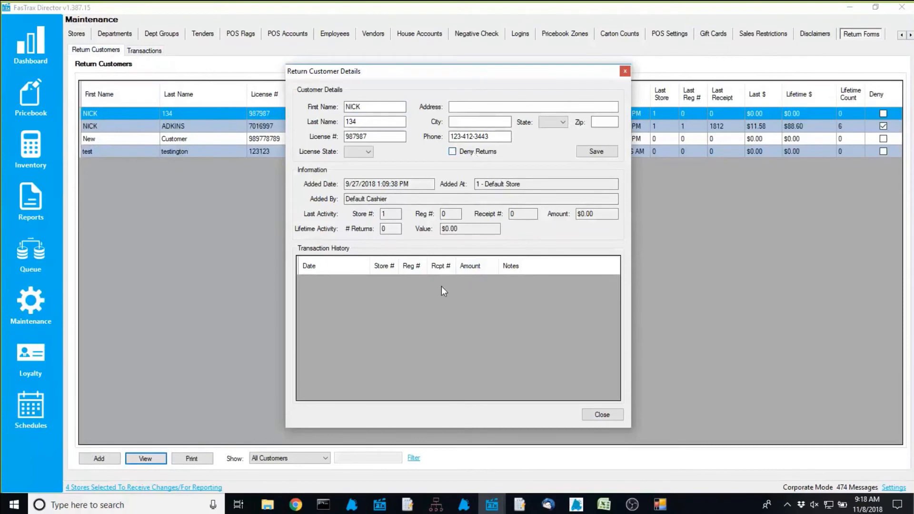
pyautogui.click(603, 415)
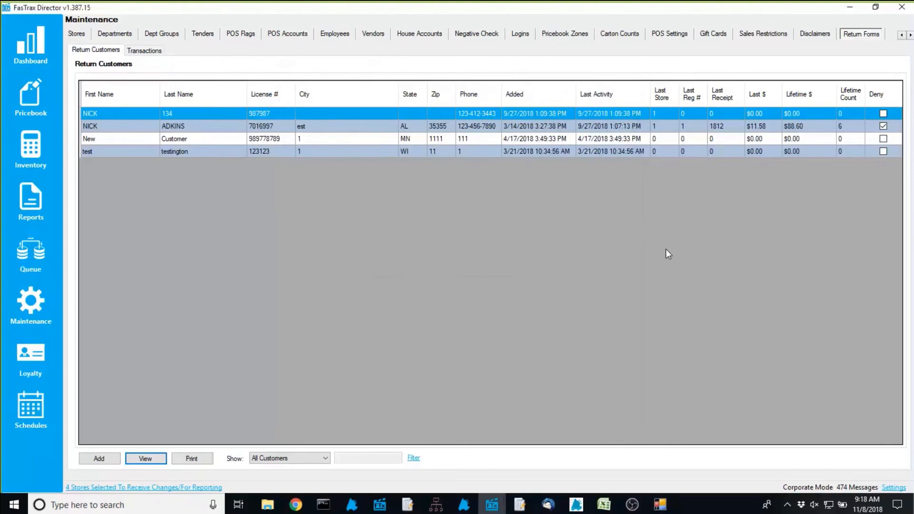
pyautogui.click(819, 37)
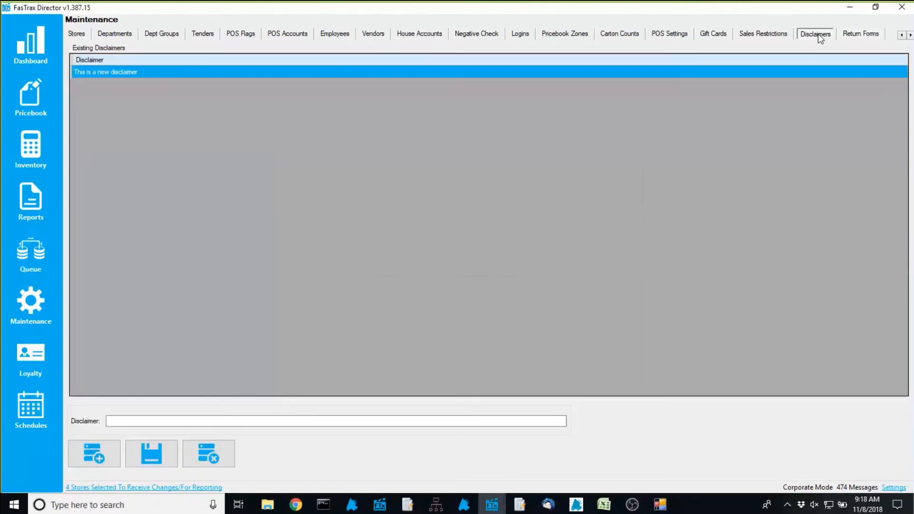
# Add and save a new disclaimer reading 'all sales final'
pyautogui.click(88, 458)
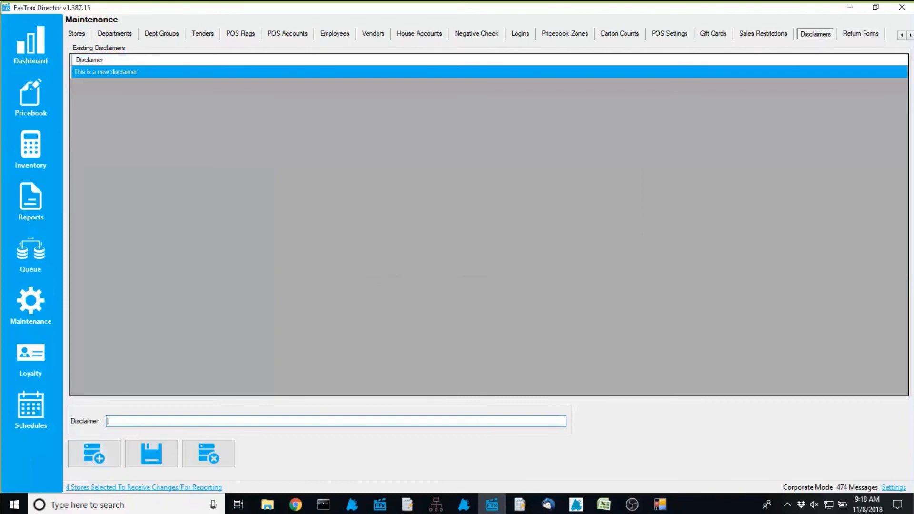
pyautogui.write('all sales final')
pyautogui.click(157, 454)
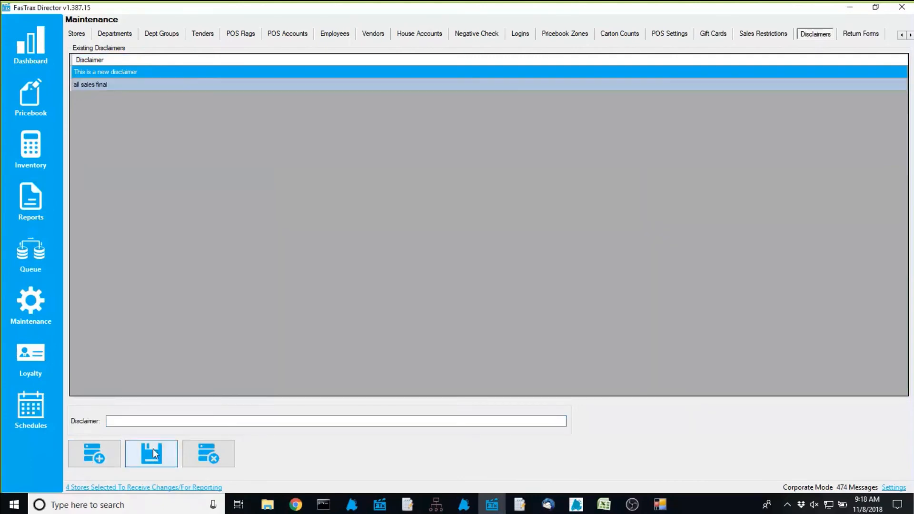
pyautogui.click(102, 34)
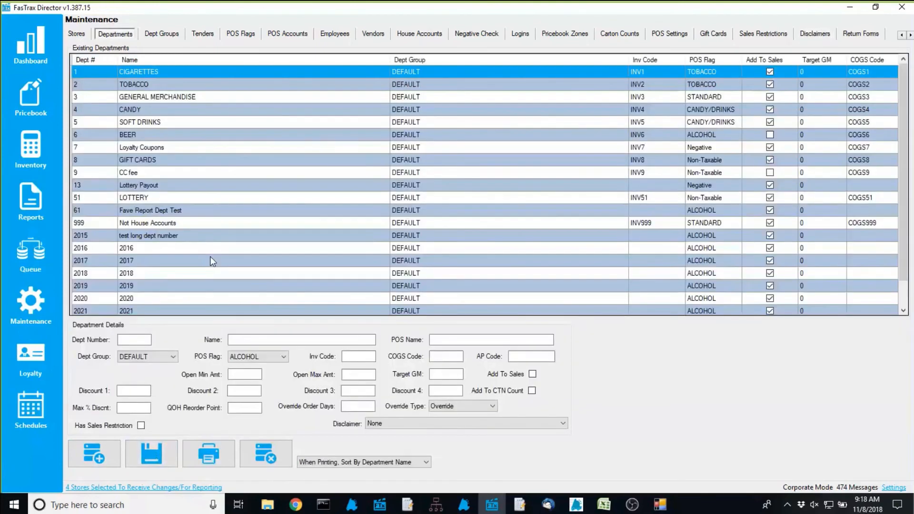
# Set the TOBACCO department's Disclaimer to 'all sales final'
pyautogui.click(134, 85)
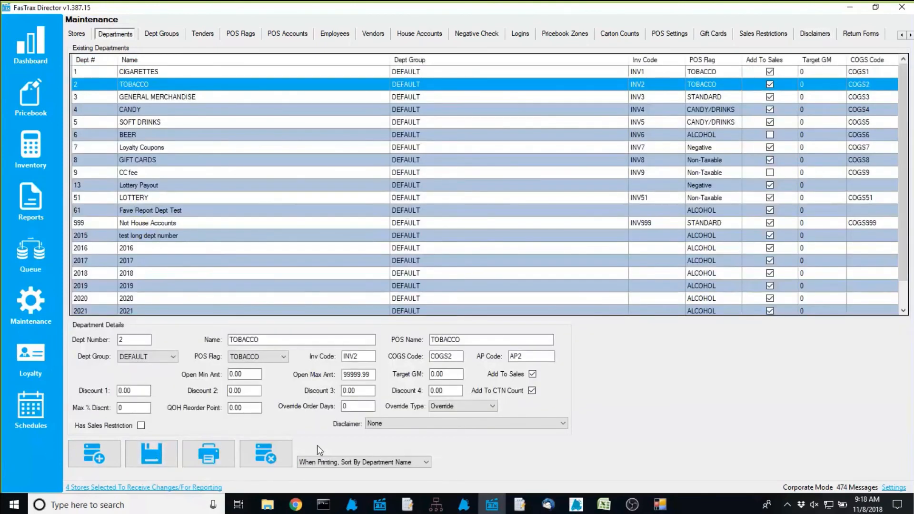
pyautogui.click(376, 427)
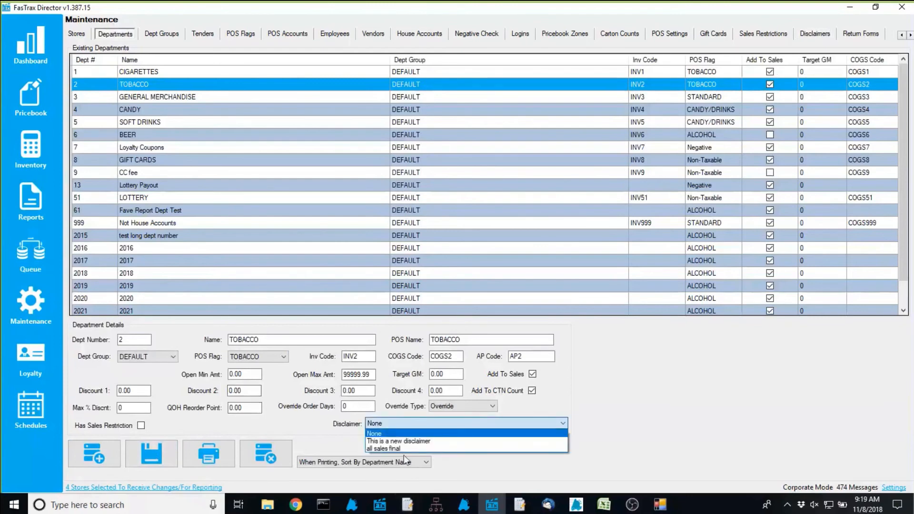
pyautogui.click(399, 450)
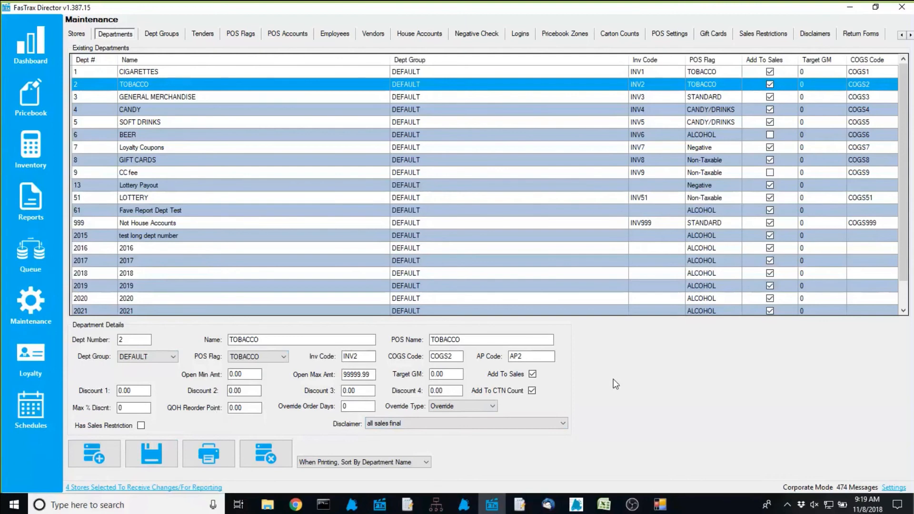
# Open the POS Flags list and select the TOBACCO flag
pyautogui.click(658, 36)
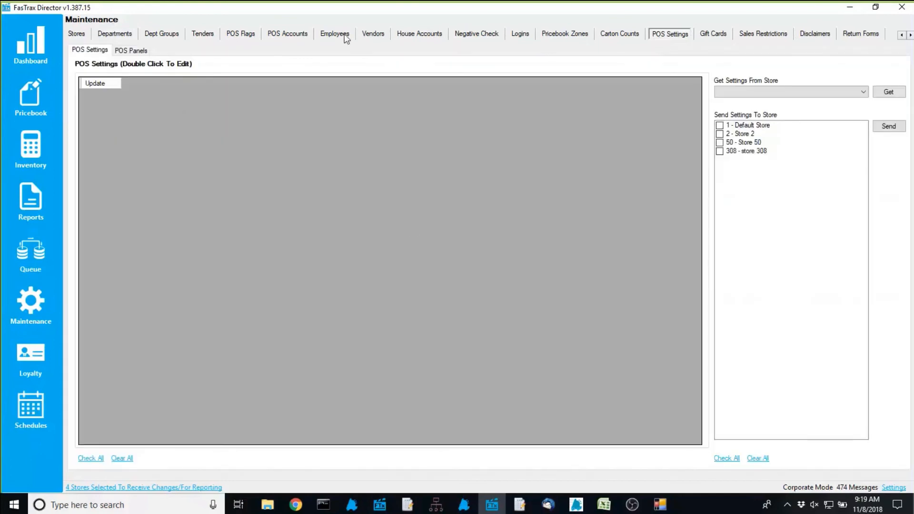
pyautogui.click(239, 36)
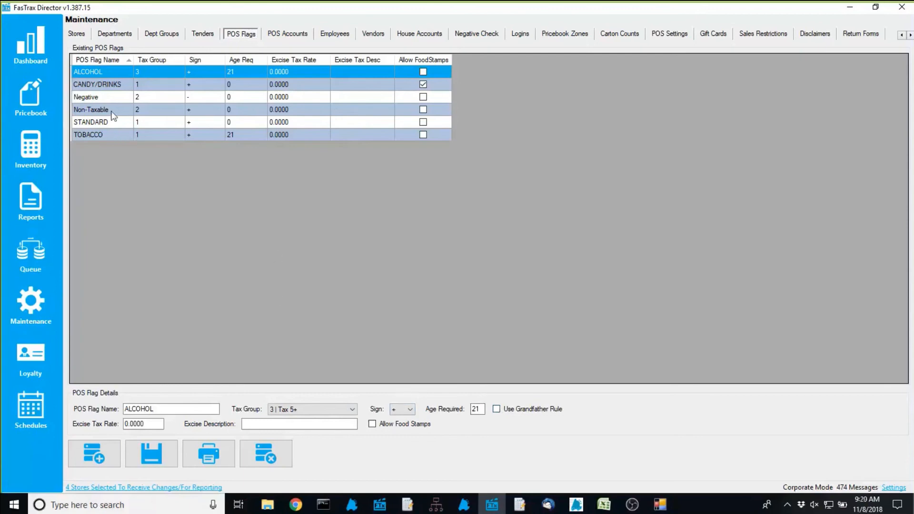
pyautogui.click(101, 134)
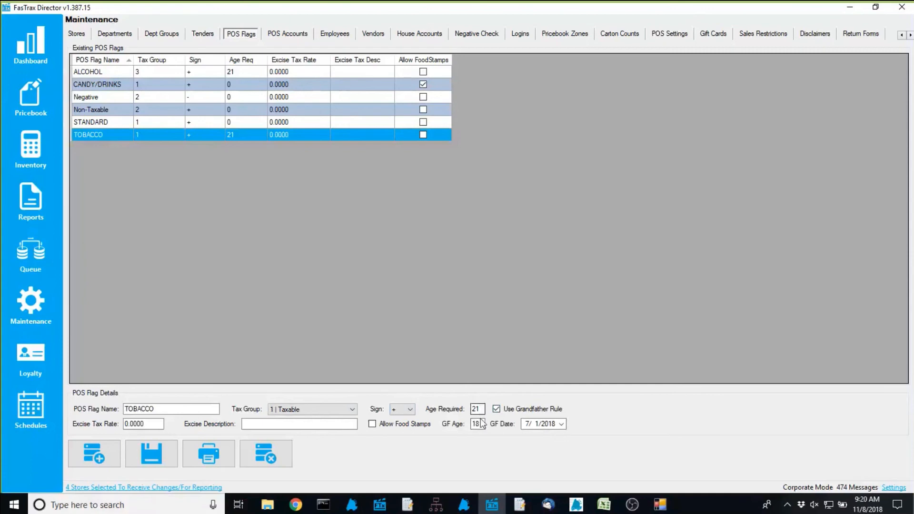
# Highlight TOBACCO's Age Required of 21 and its grandfathered age of 18
pyautogui.moveTo(482, 410); pyautogui.dragTo(461, 412)
pyautogui.moveTo(481, 424); pyautogui.dragTo(472, 427)
pyautogui.click(479, 424)
pyautogui.moveTo(479, 424); pyautogui.dragTo(462, 429)
pyautogui.moveTo(482, 424); pyautogui.dragTo(475, 424)
pyautogui.click(484, 408)
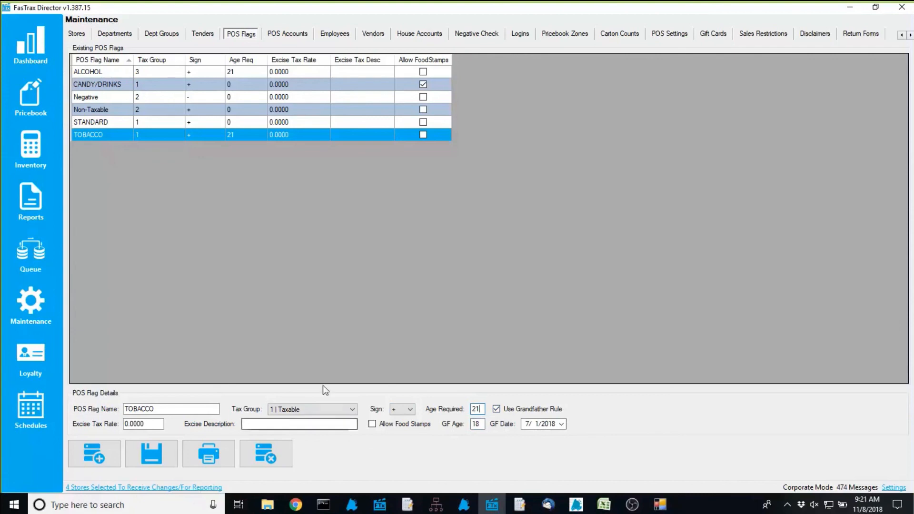
# Open 'test % commission campaign' for editing from Pricebook > Commissions, after toggling Only Show Active
pyautogui.click(24, 89)
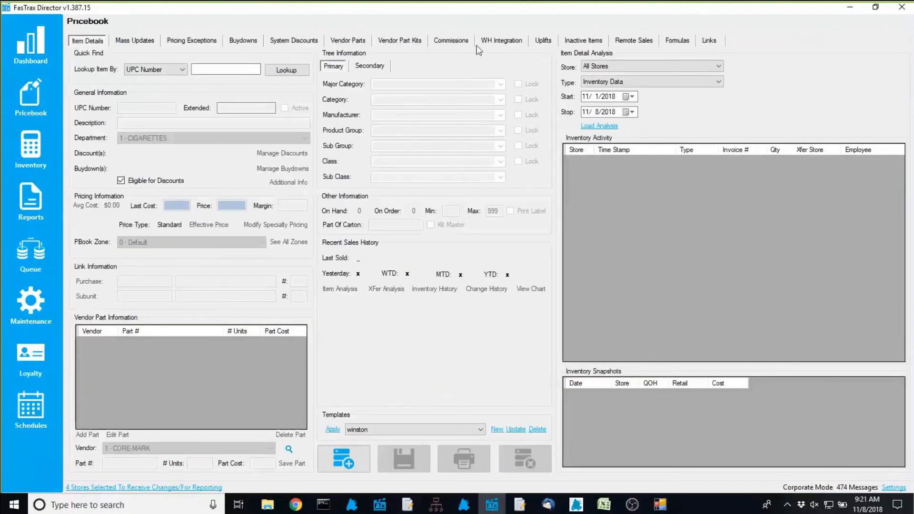
pyautogui.click(464, 43)
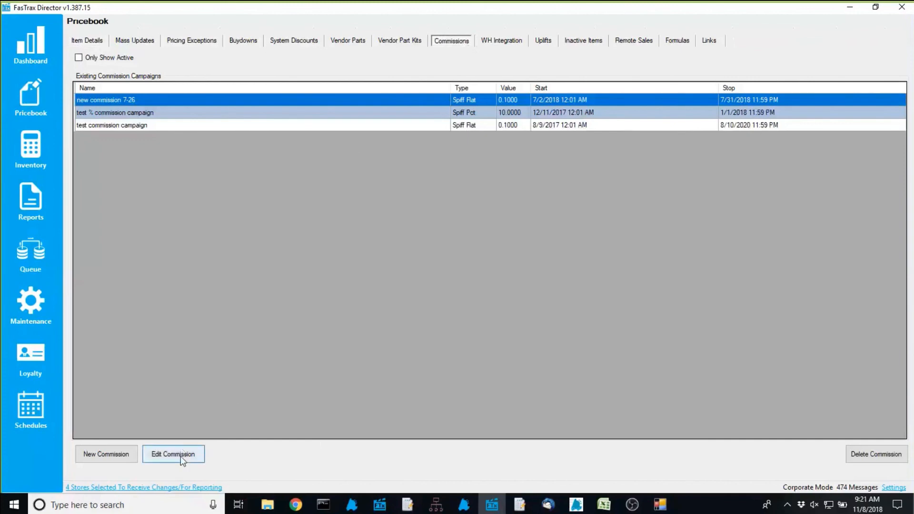
pyautogui.click(80, 58)
pyautogui.click(124, 59)
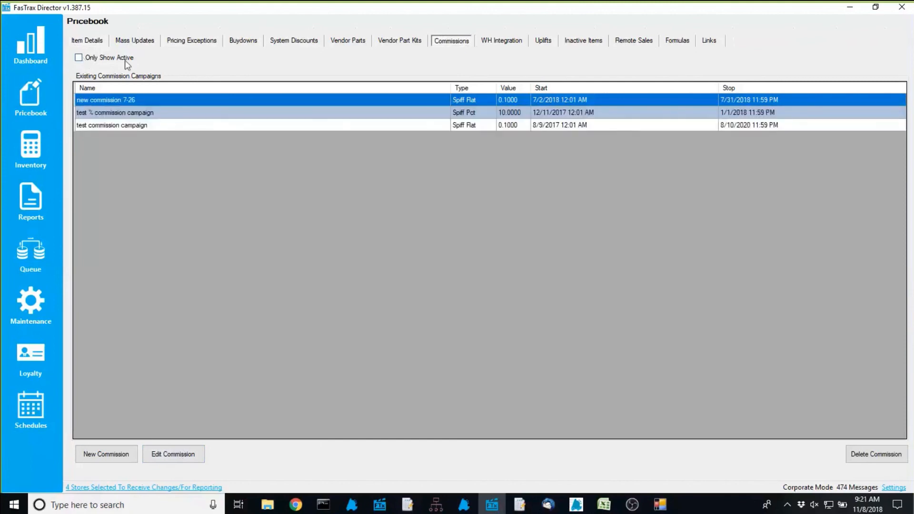
pyautogui.click(118, 57)
pyautogui.click(119, 59)
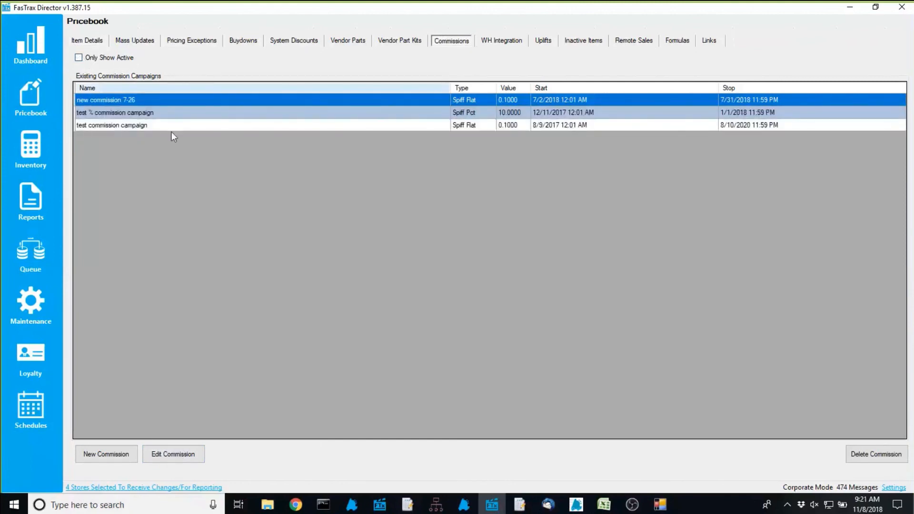
pyautogui.click(126, 113)
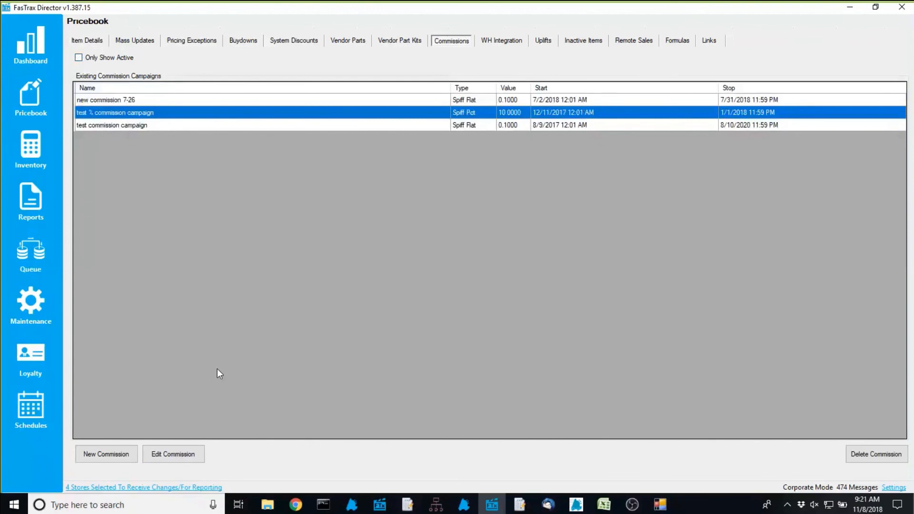
pyautogui.click(171, 458)
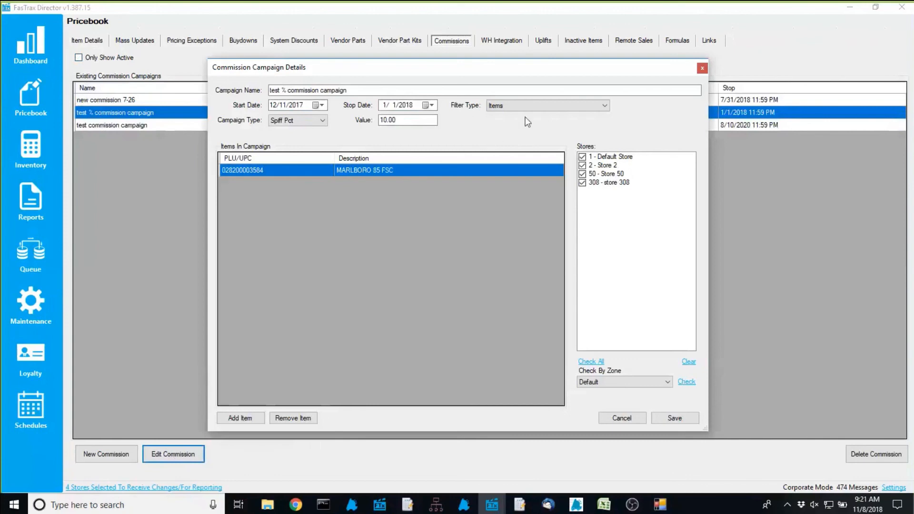
# Keep the Items filter type, uncheck Store 50, store 308 and Store 2, and save
pyautogui.click(529, 105)
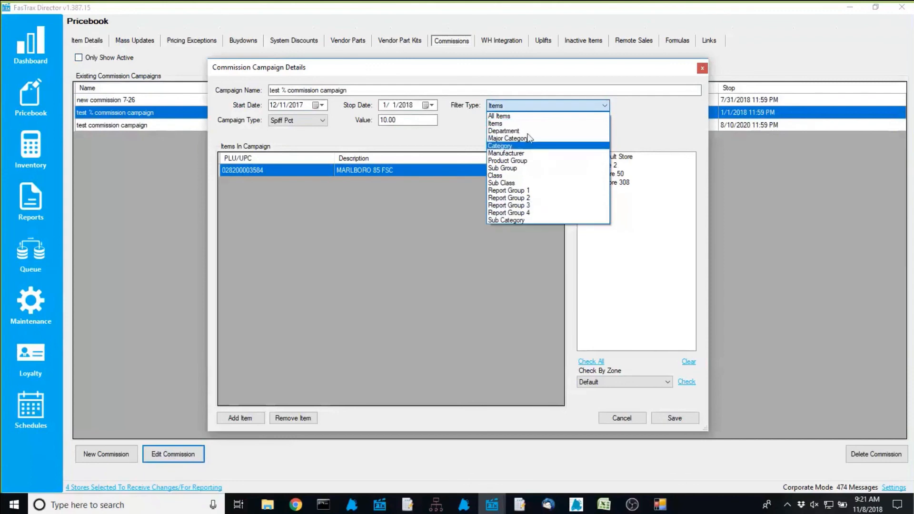
pyautogui.click(533, 105)
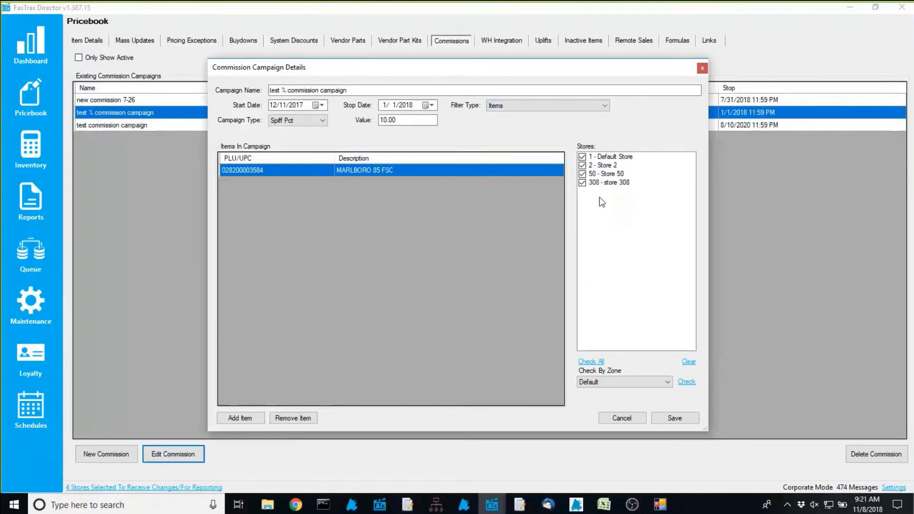
pyautogui.click(584, 175)
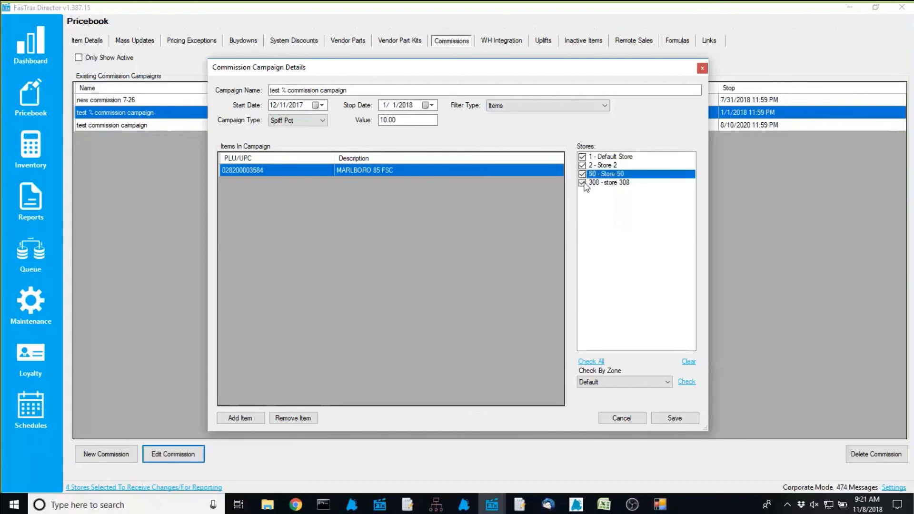
pyautogui.click(581, 174)
pyautogui.click(582, 183)
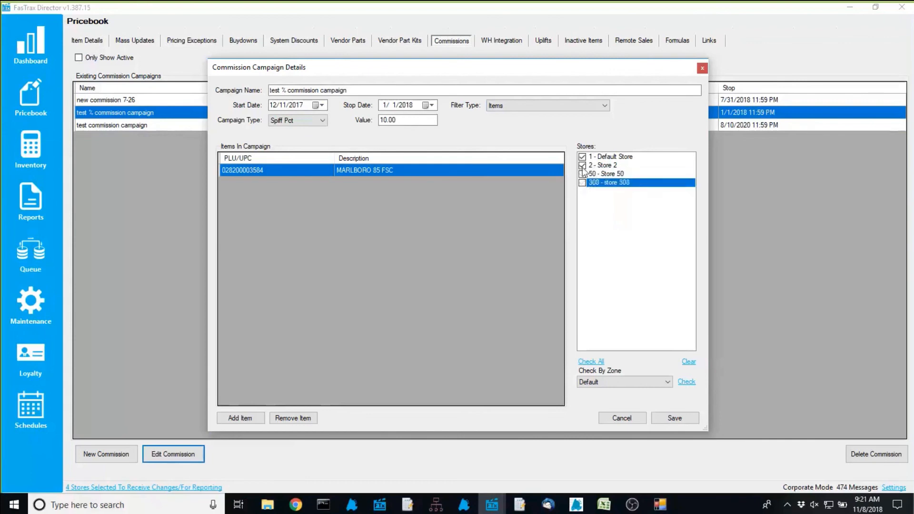
pyautogui.click(582, 166)
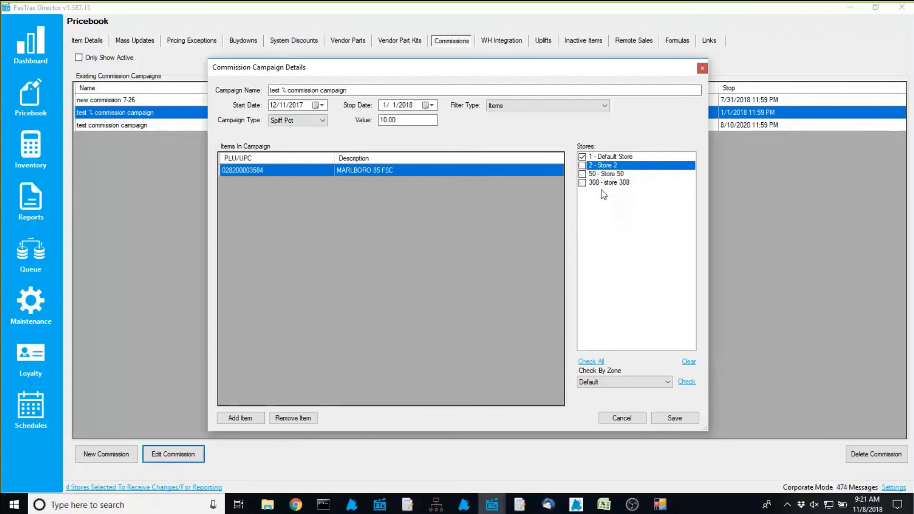
pyautogui.click(669, 421)
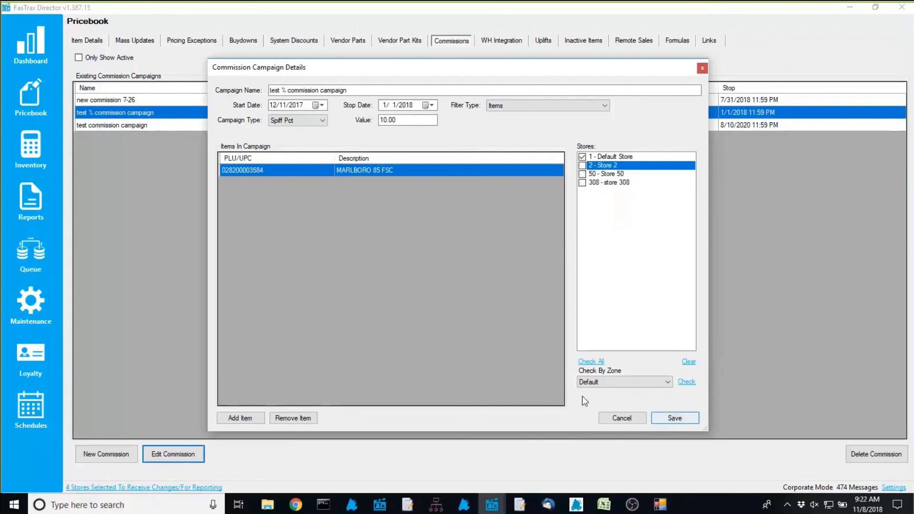